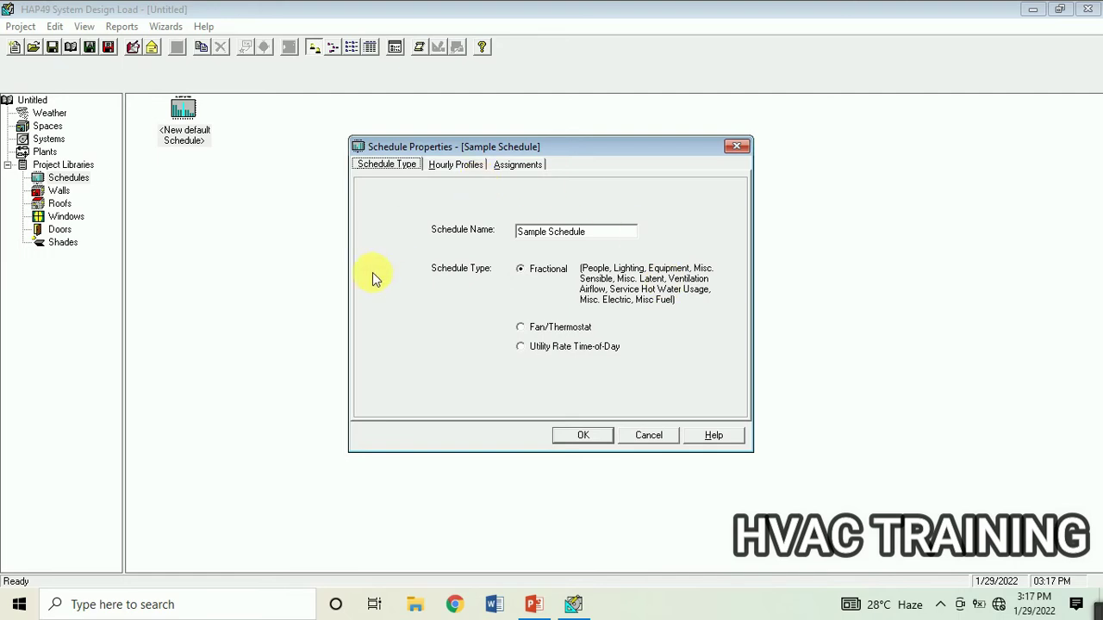
# Step: Set the new schedule's type to Fractional and name the schedule occ
pyautogui.click(533, 352)
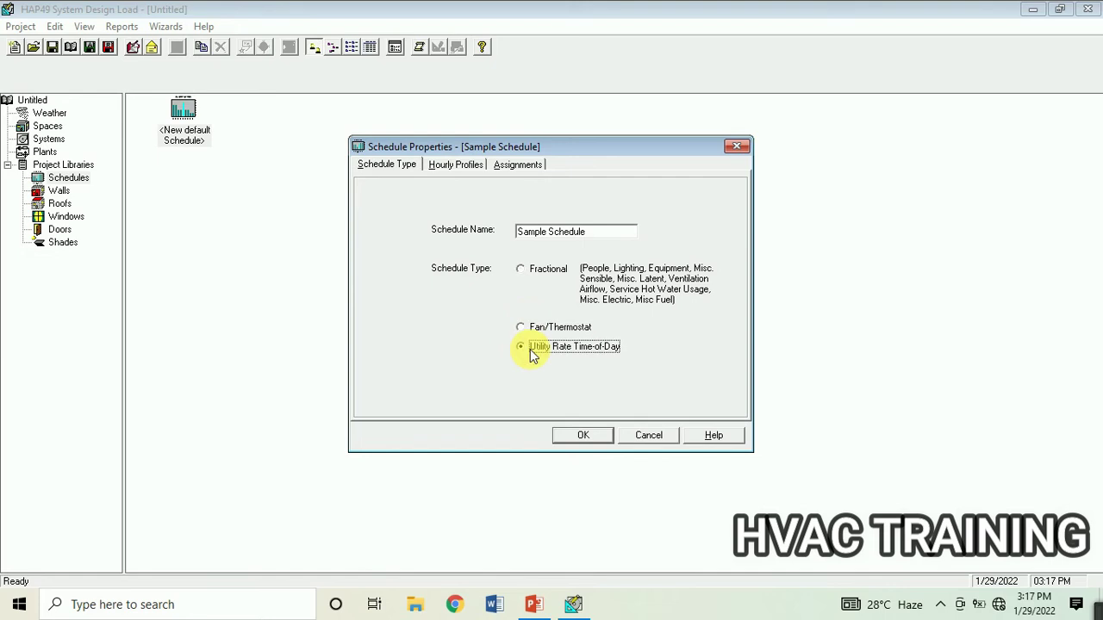
pyautogui.click(523, 270)
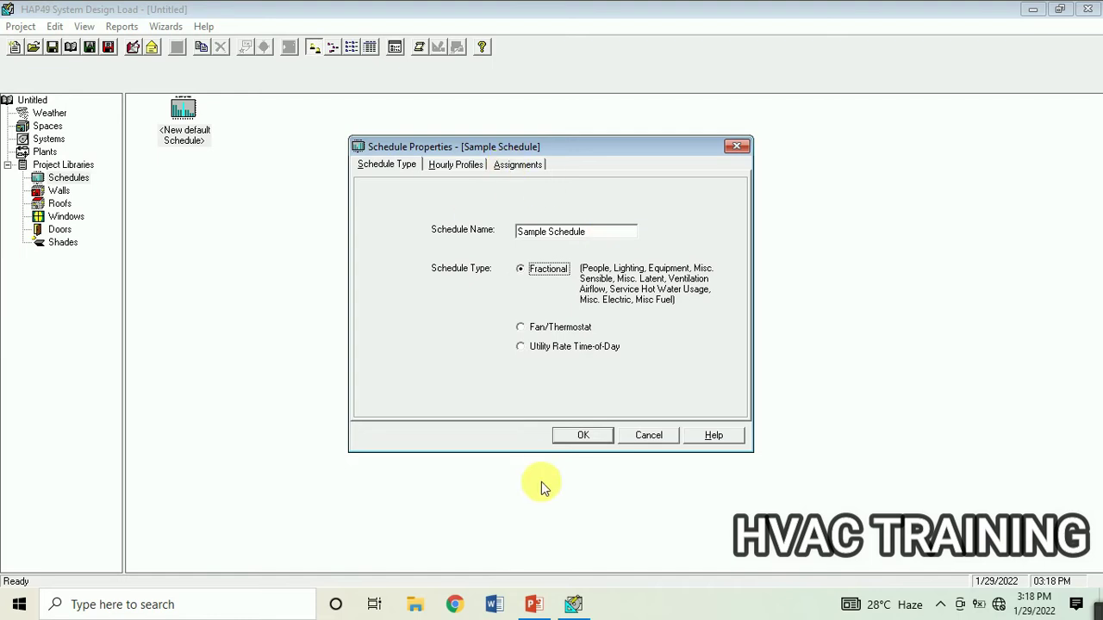
pyautogui.click(534, 604)
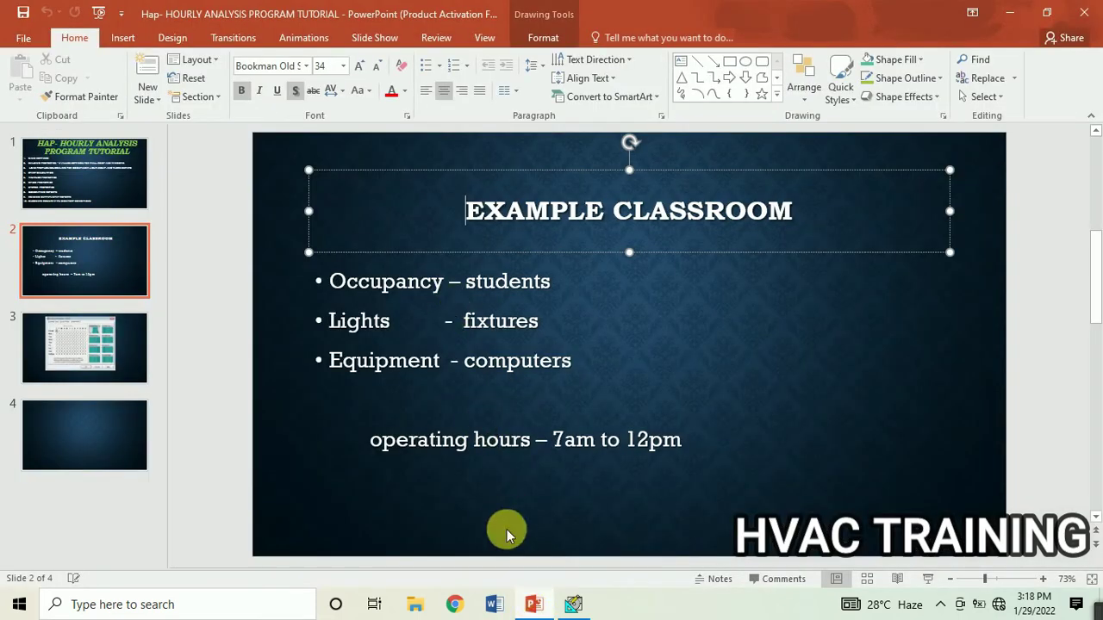
pyautogui.click(573, 604)
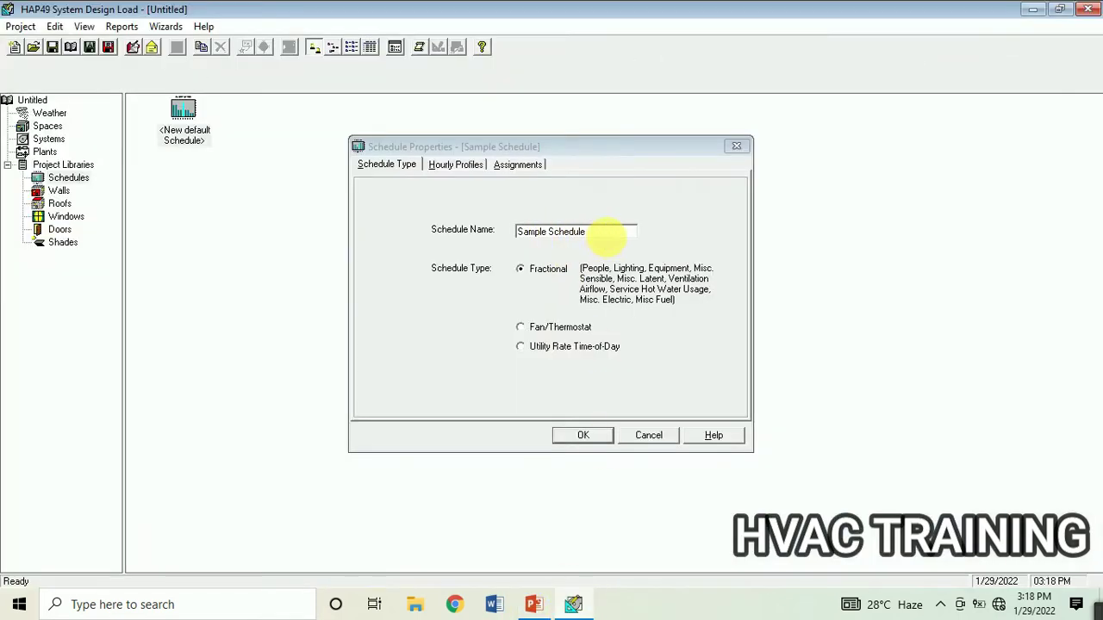
pyautogui.click(607, 234)
pyautogui.write('o')
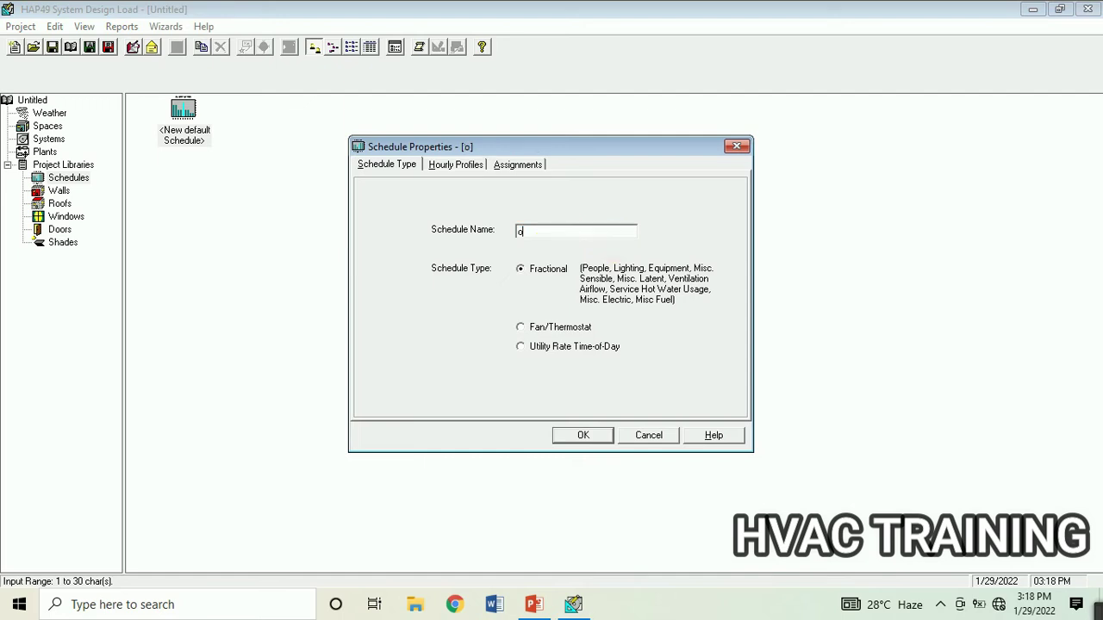
pyautogui.click(379, 168)
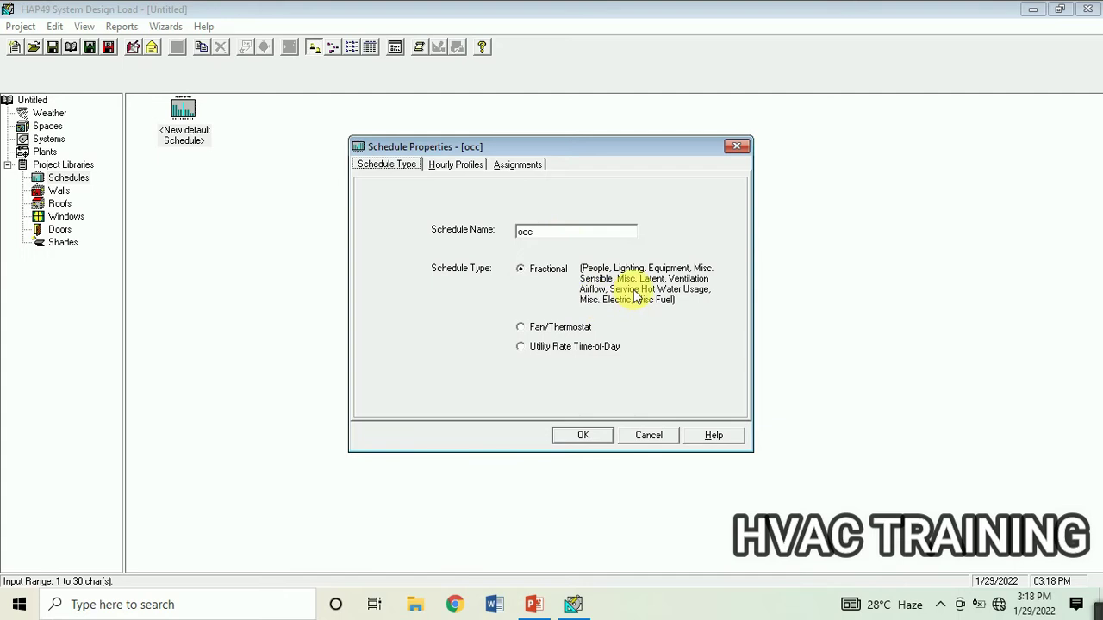
# Step: Open Profile One of the occ schedule for editing its hourly values
pyautogui.click(474, 165)
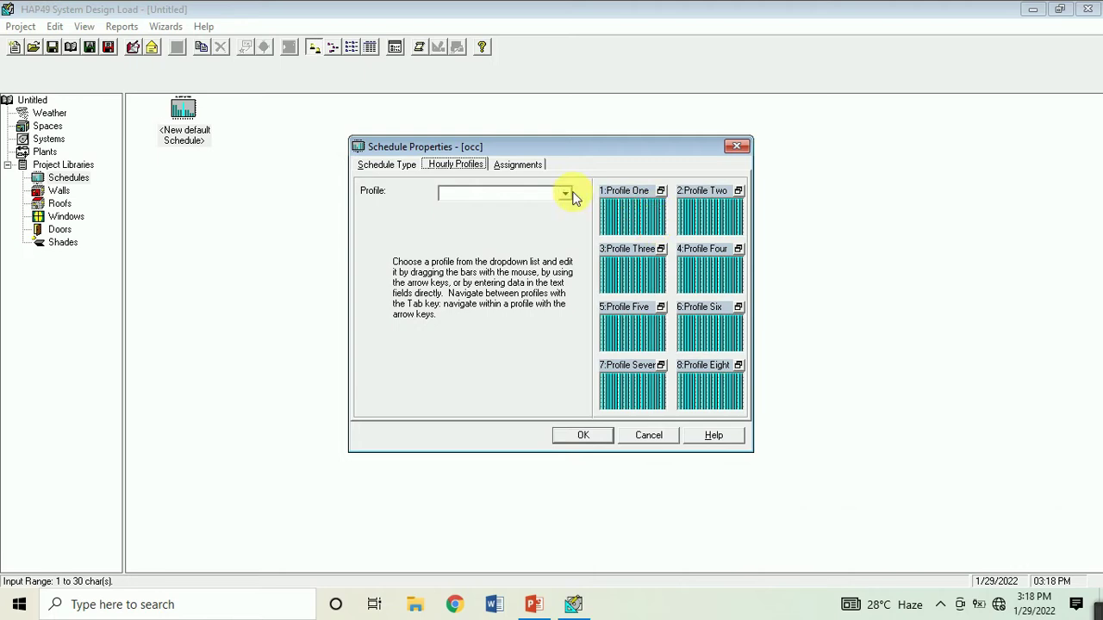
pyautogui.click(653, 226)
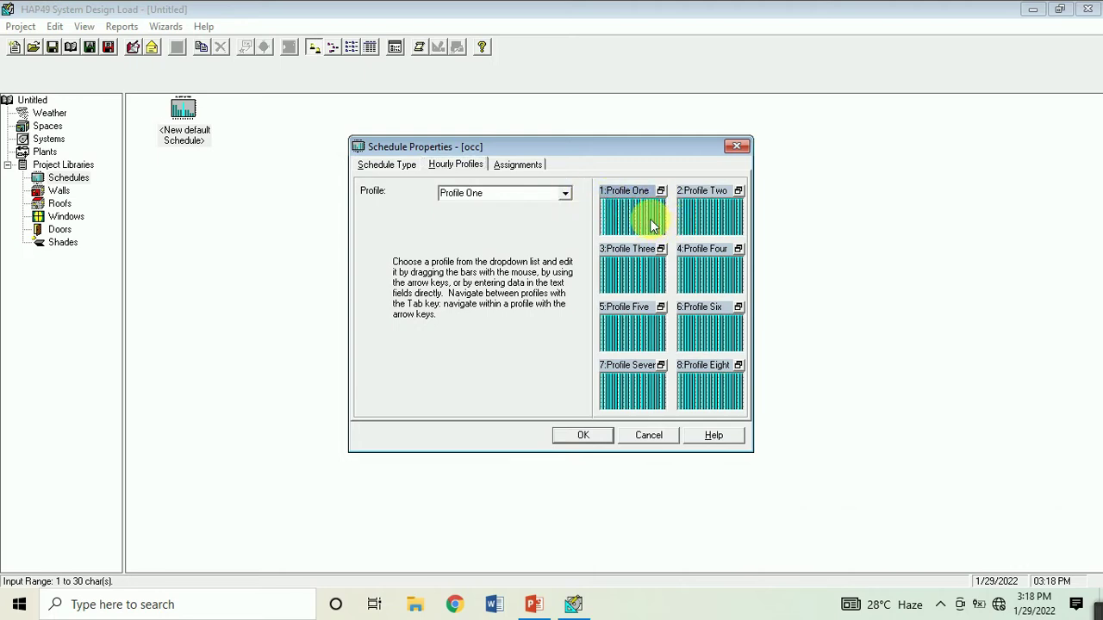
pyautogui.click(567, 193)
pyautogui.click(569, 195)
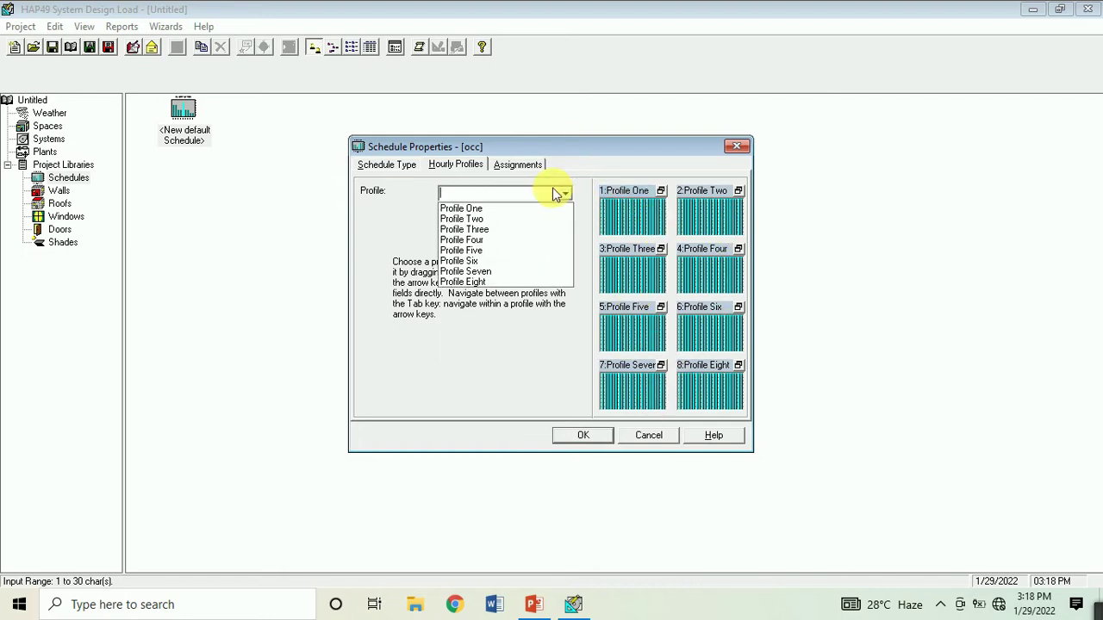
pyautogui.click(489, 207)
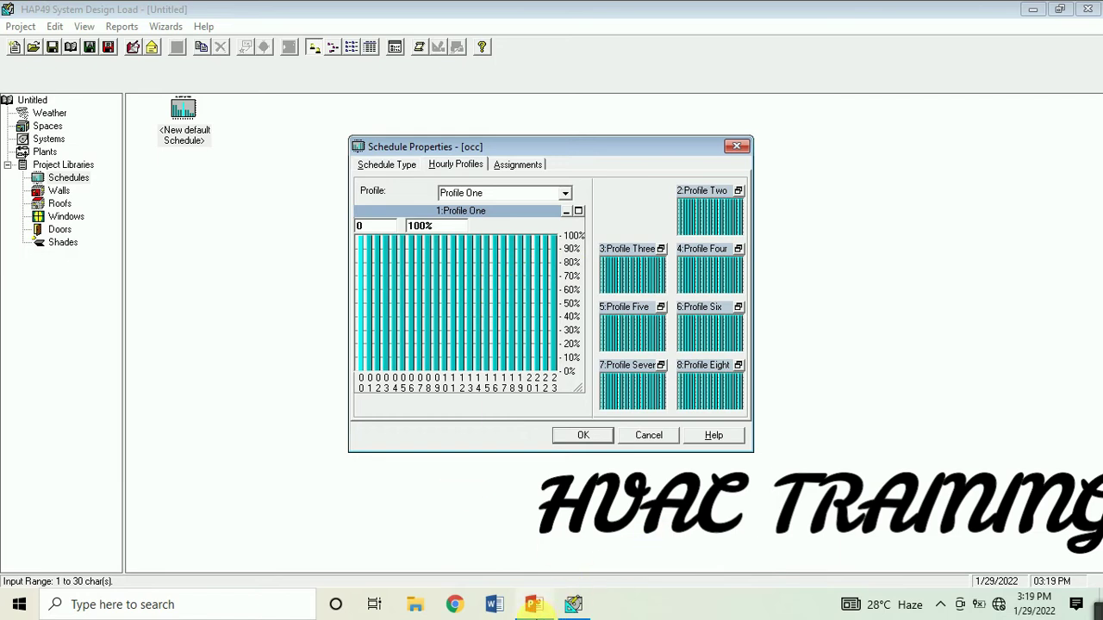
# Step: Check the classroom operating hours in PowerPoint and lower Profile One's hours 00 to 06 to about 1–3%
pyautogui.click(531, 606)
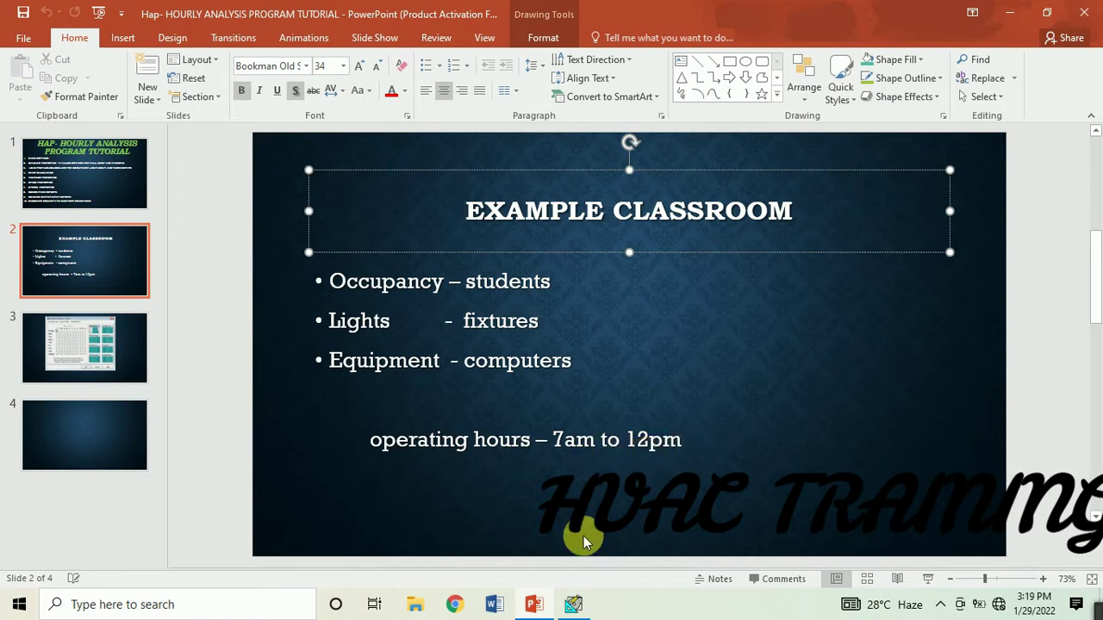
pyautogui.click(574, 604)
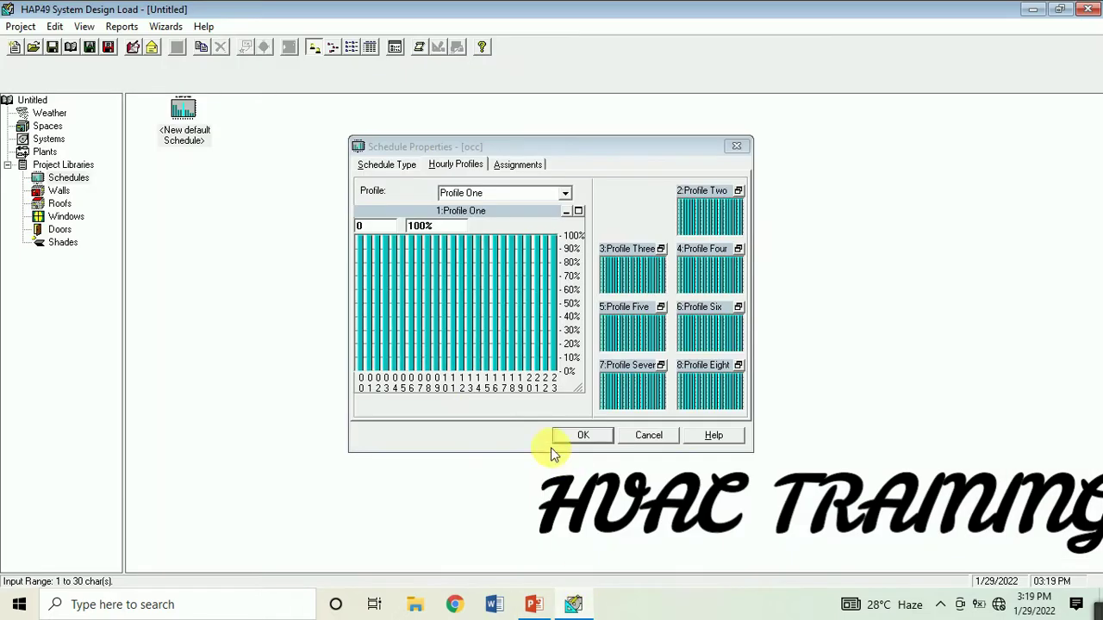
pyautogui.click(365, 372)
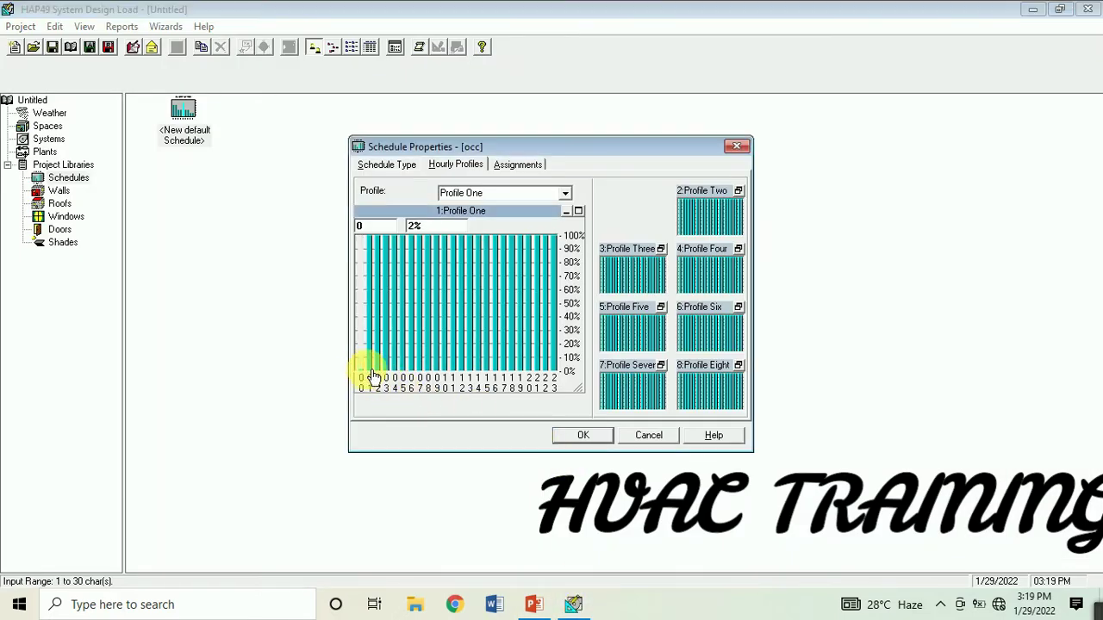
pyautogui.click(378, 372)
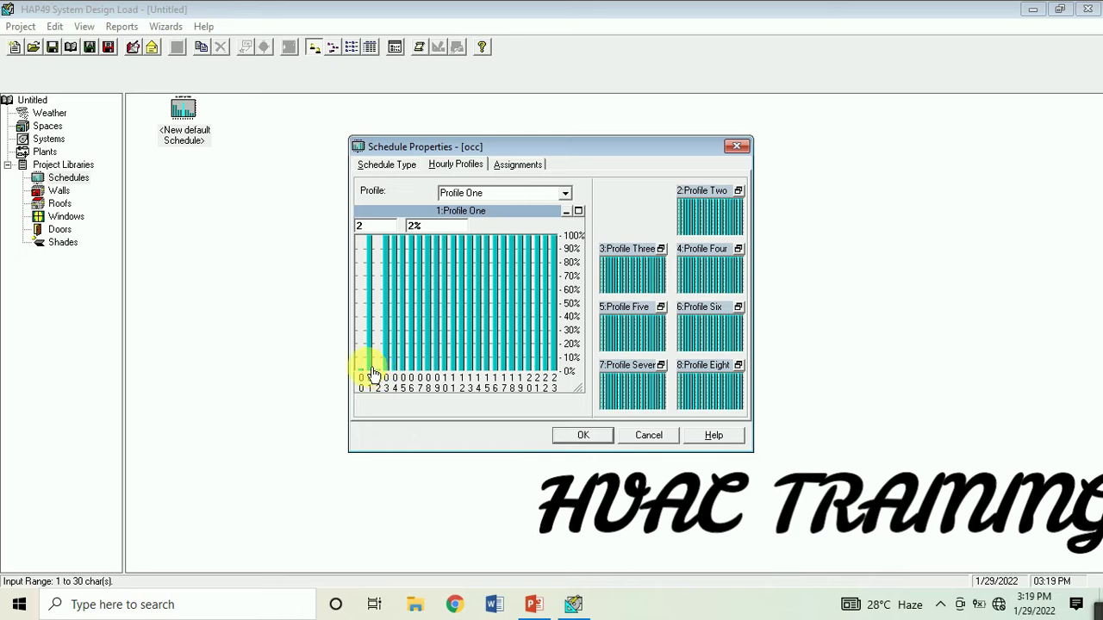
pyautogui.click(369, 367)
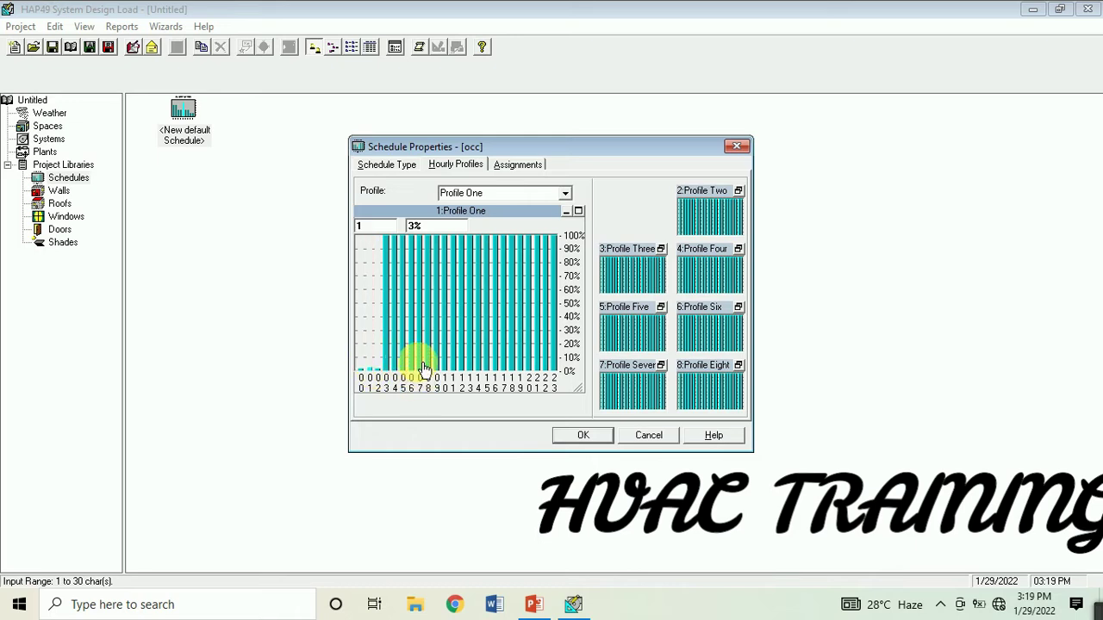
pyautogui.click(412, 370)
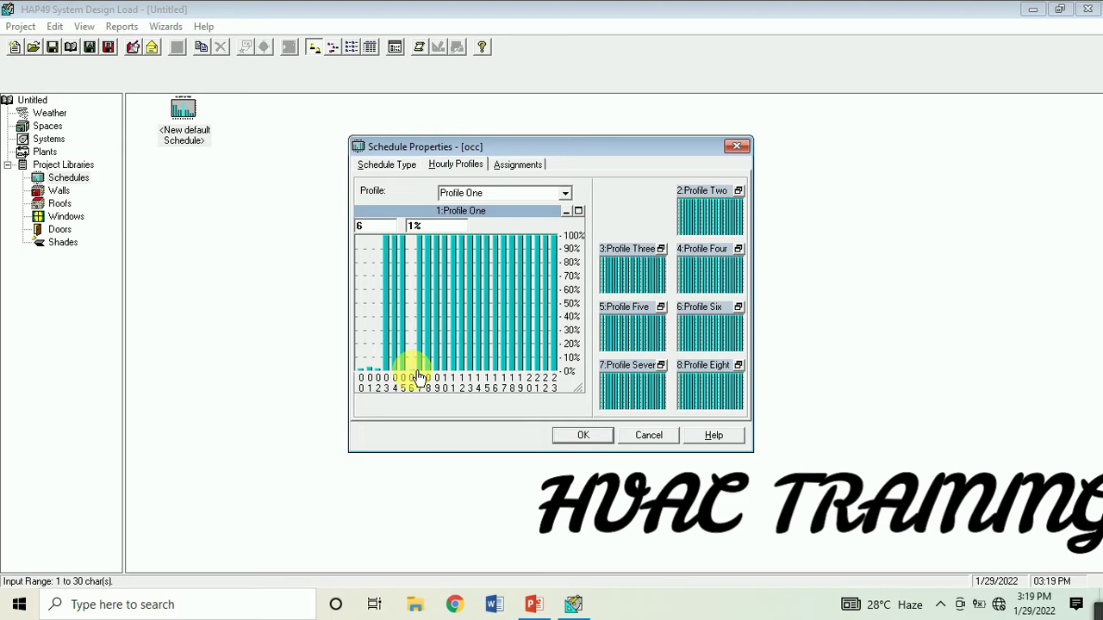
pyautogui.click(402, 370)
pyautogui.click(395, 369)
pyautogui.click(385, 369)
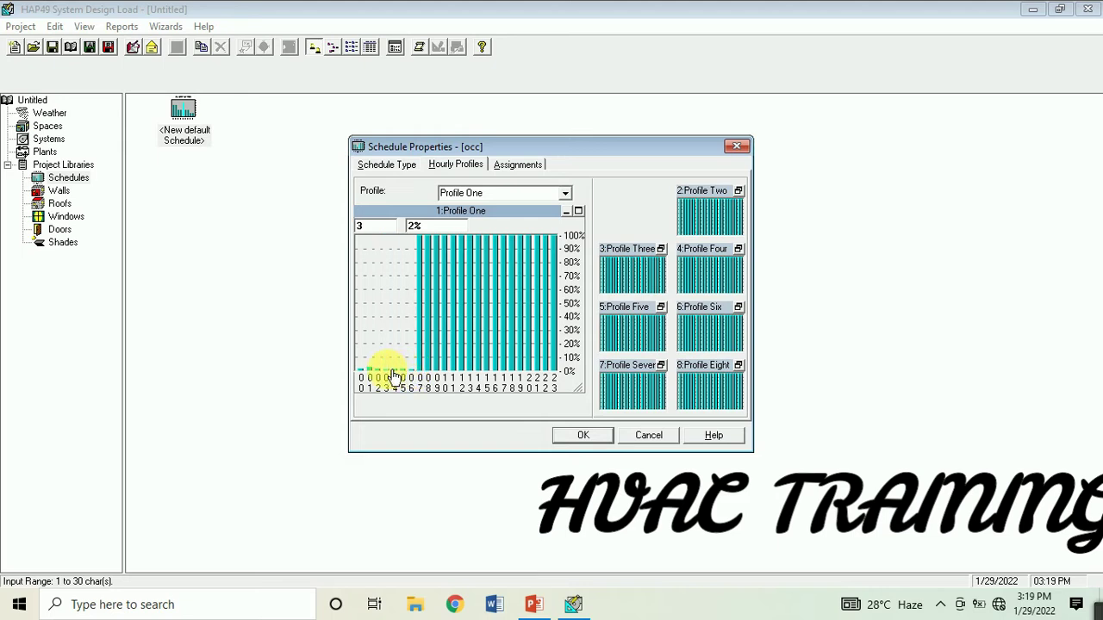
# Step: Lower Profile One's hours 13 to 23 to about 3–8%, leaving the 07 to 12 operating hours near 100%
pyautogui.click(470, 371)
pyautogui.click(478, 370)
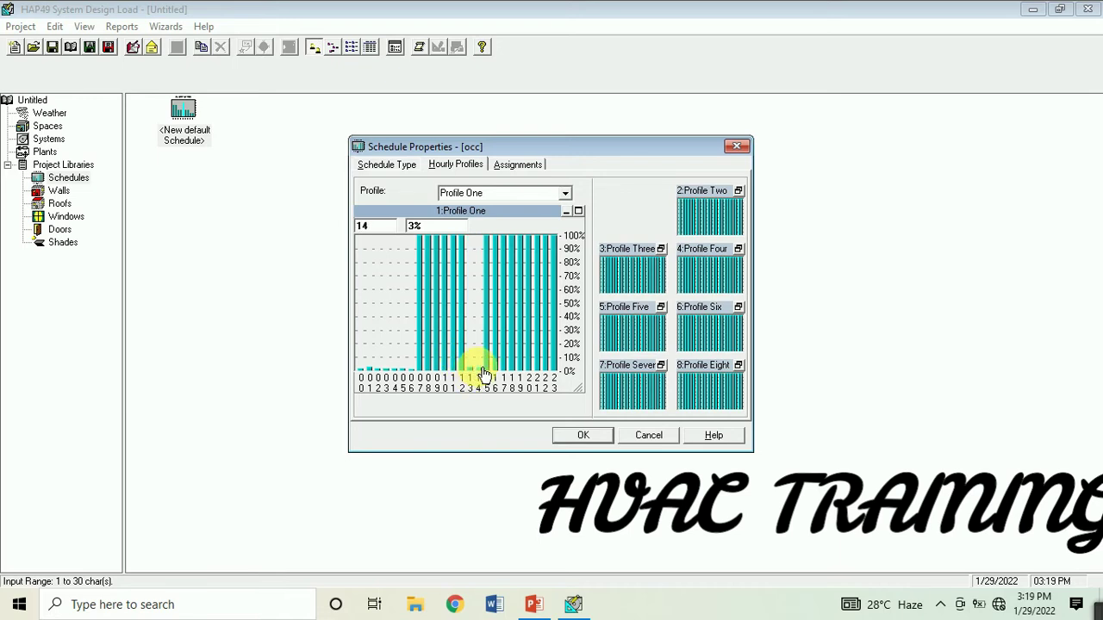
pyautogui.click(488, 370)
pyautogui.click(504, 371)
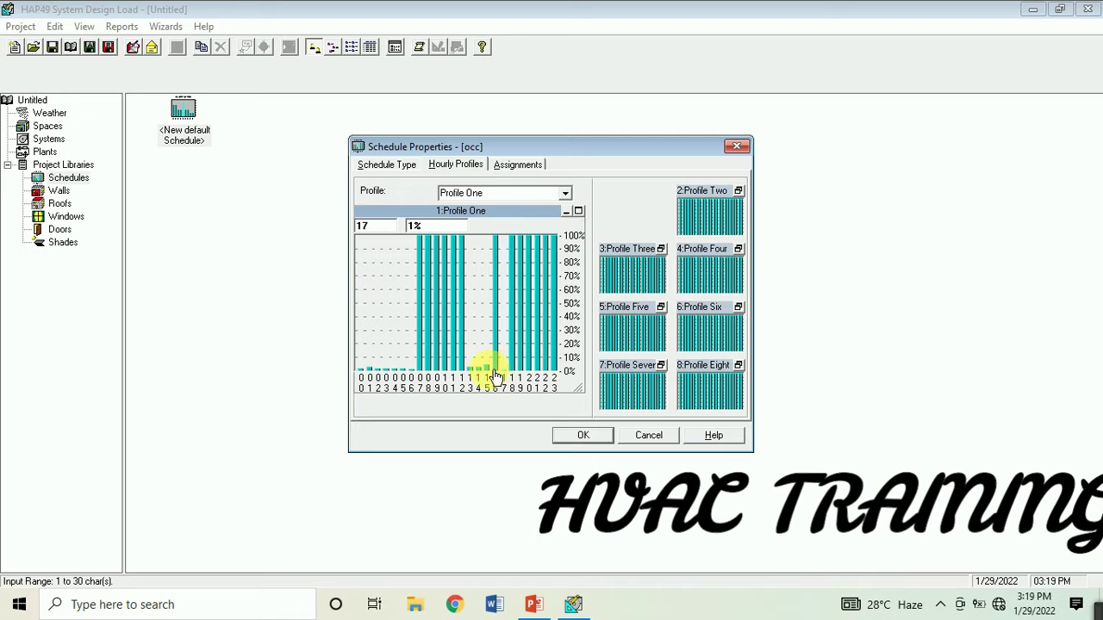
pyautogui.click(496, 371)
pyautogui.click(530, 367)
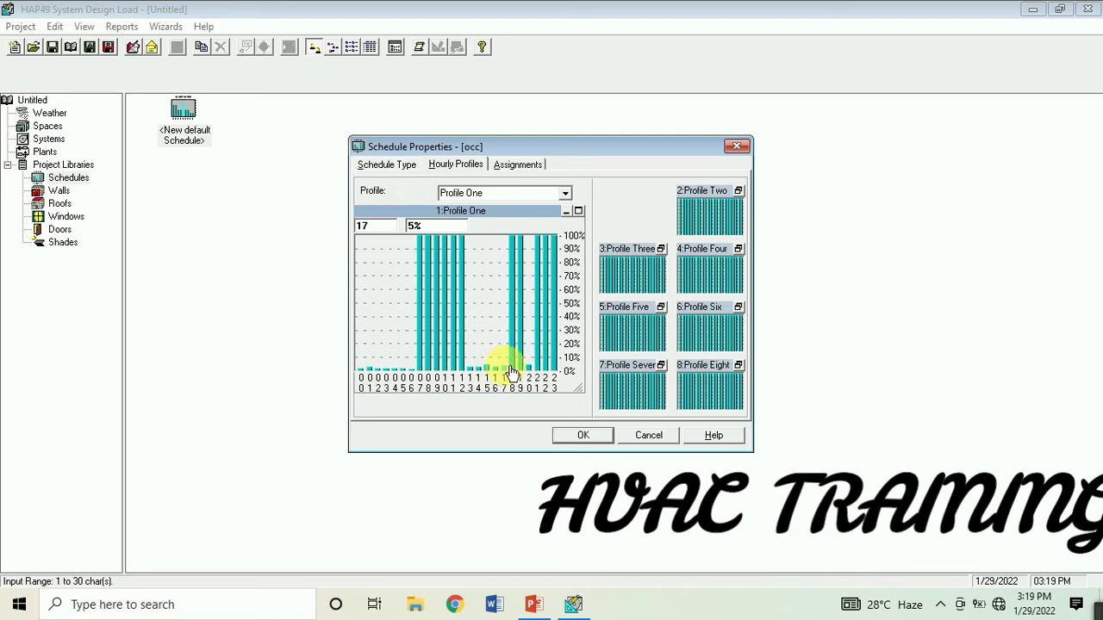
pyautogui.click(514, 369)
pyautogui.click(521, 369)
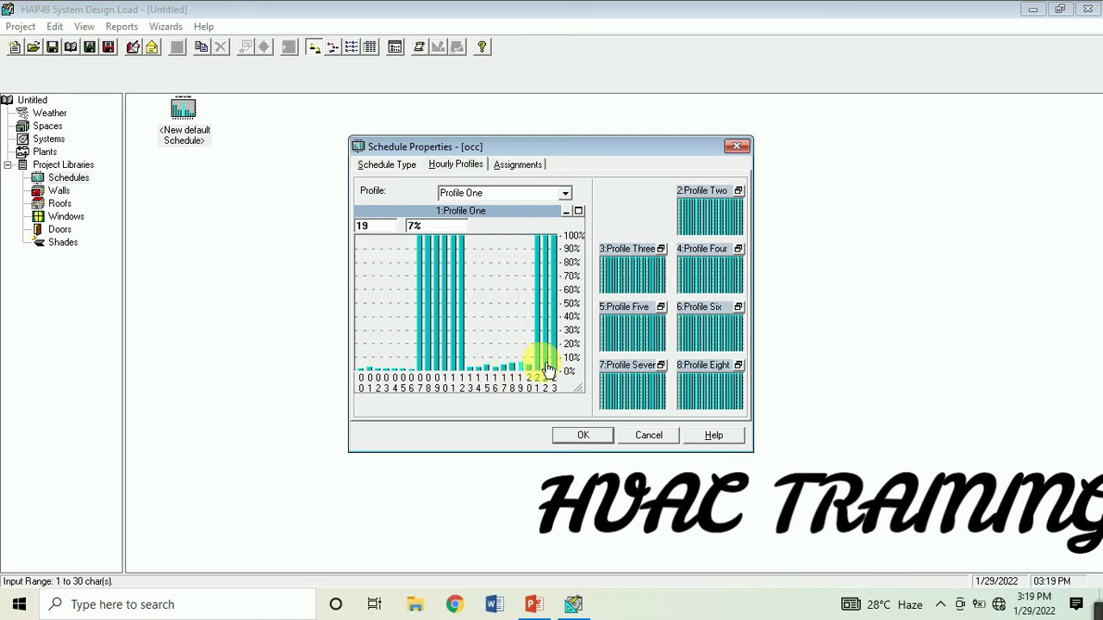
pyautogui.click(544, 369)
pyautogui.click(537, 369)
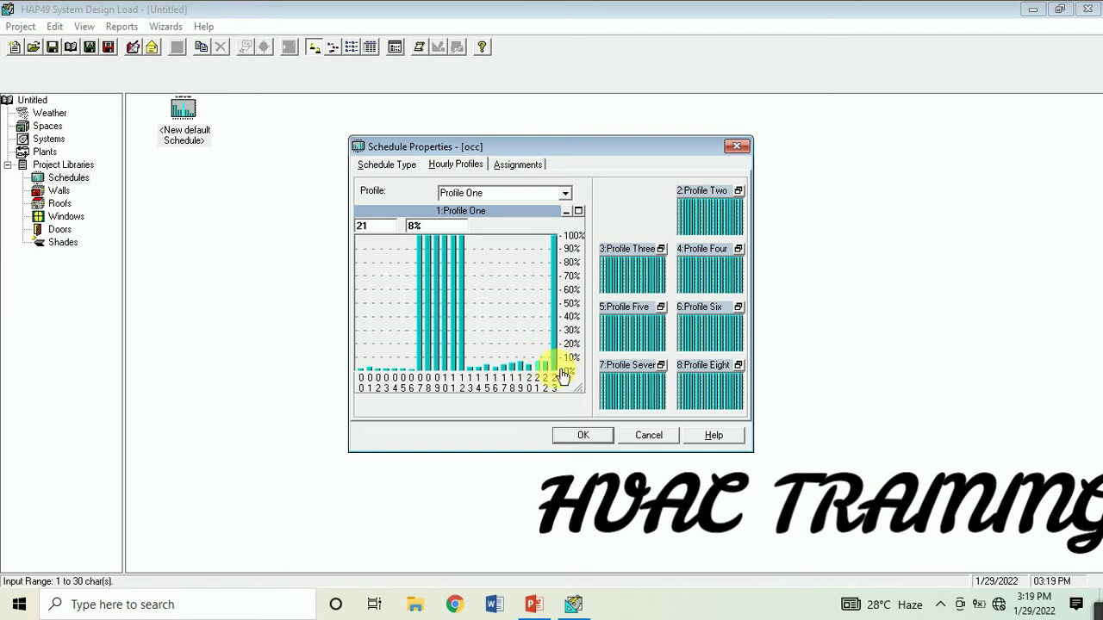
pyautogui.click(554, 370)
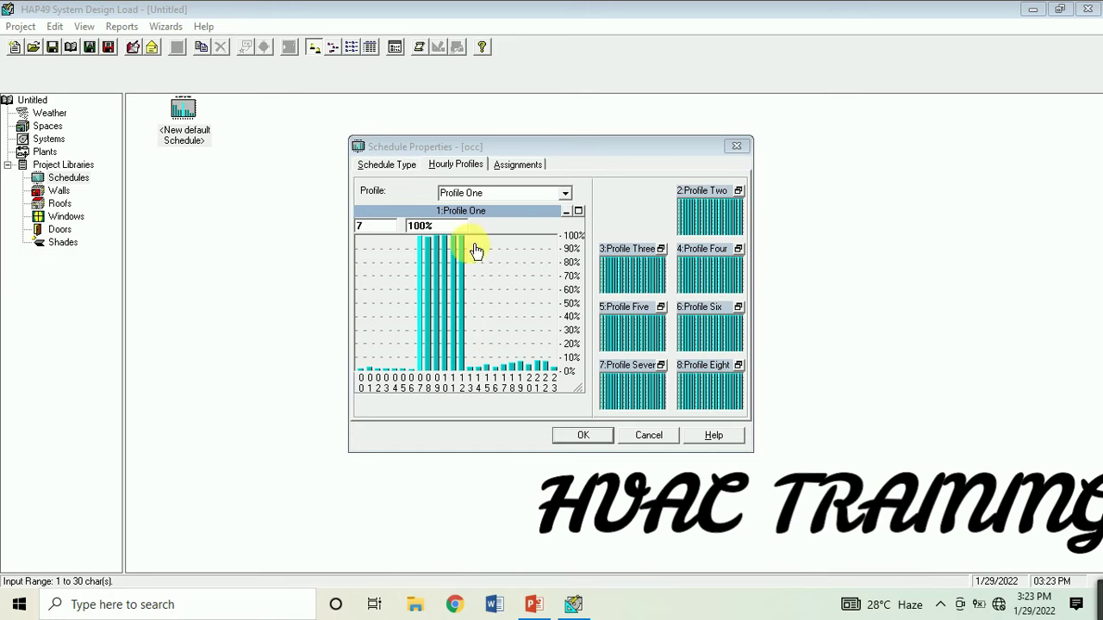
pyautogui.click(435, 241)
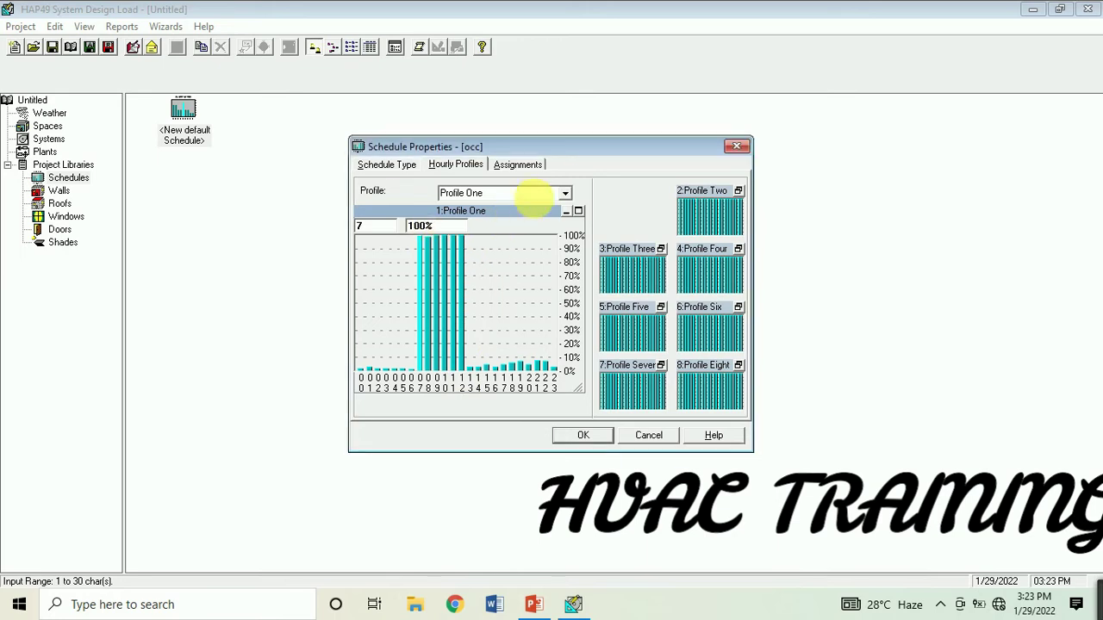
# Step: Compare the occ schedule's profile assignments with the sample assignments and classroom operating hours on the PowerPoint slides
pyautogui.click(519, 163)
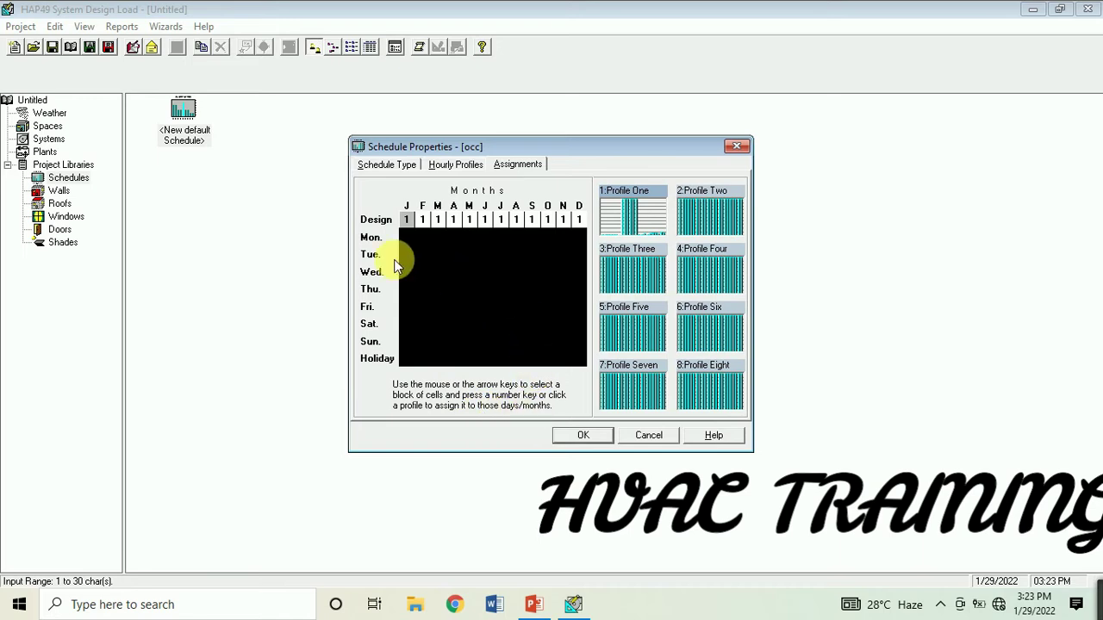
pyautogui.hotkey('alt', 'Tab')
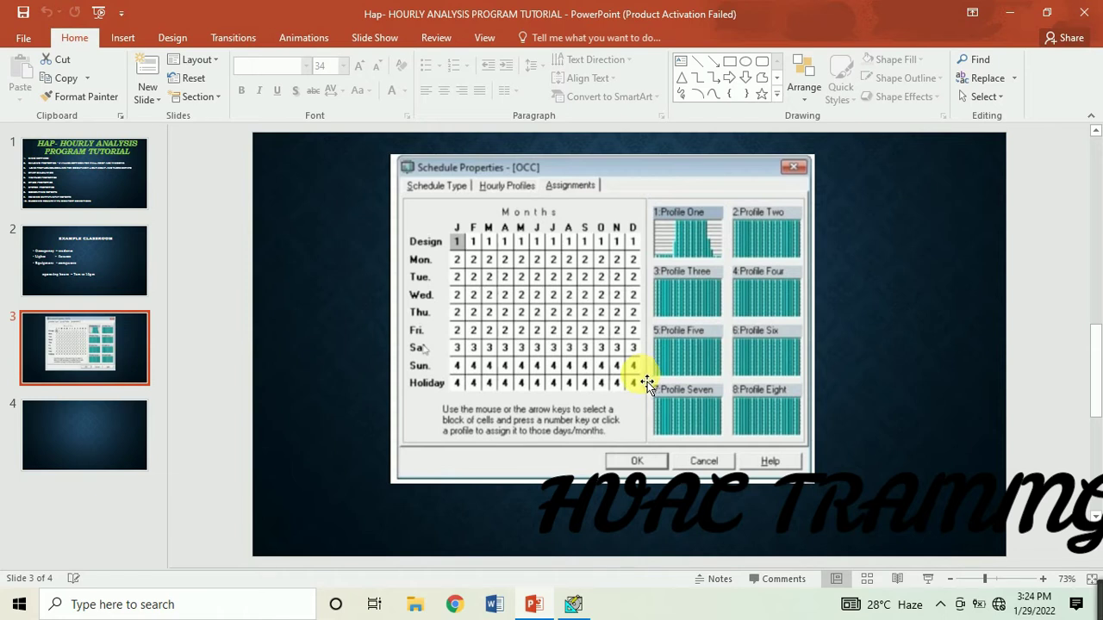
pyautogui.click(534, 604)
pyautogui.click(536, 606)
pyautogui.click(69, 257)
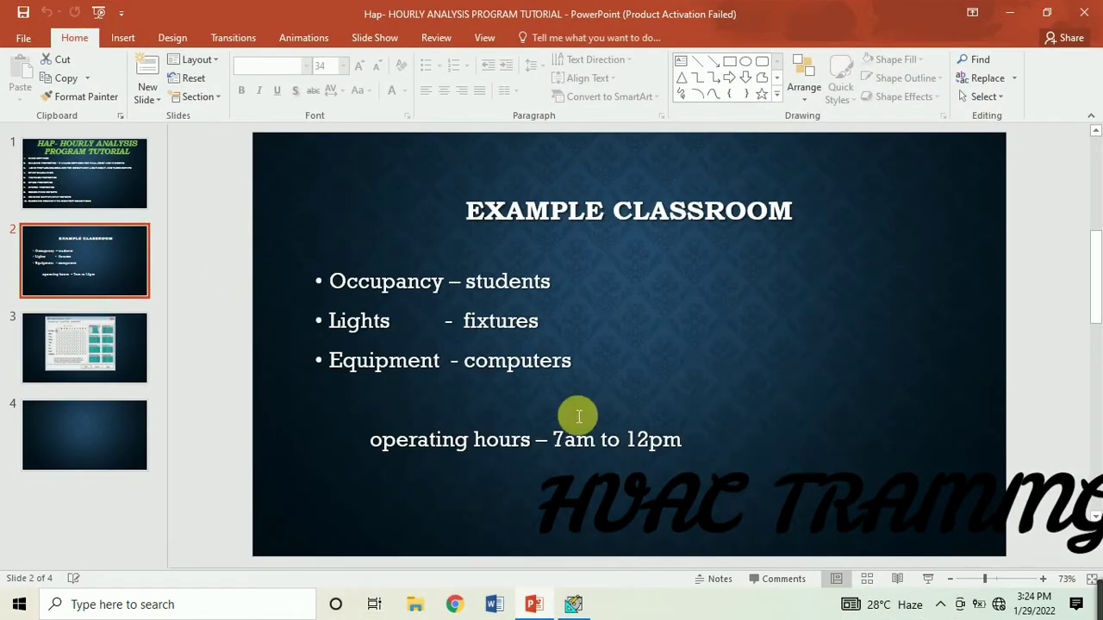
pyautogui.click(559, 605)
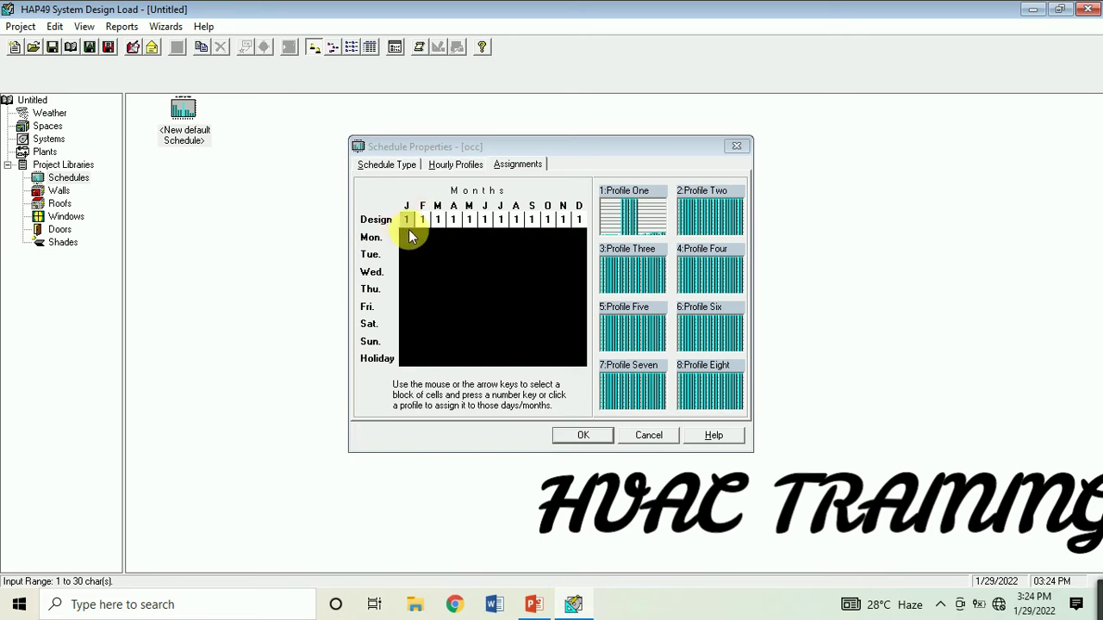
# Step: Select the Design assignments for January through December, review the schedule's settings, and save the occ schedule
pyautogui.moveTo(408, 224); pyautogui.dragTo(581, 360)
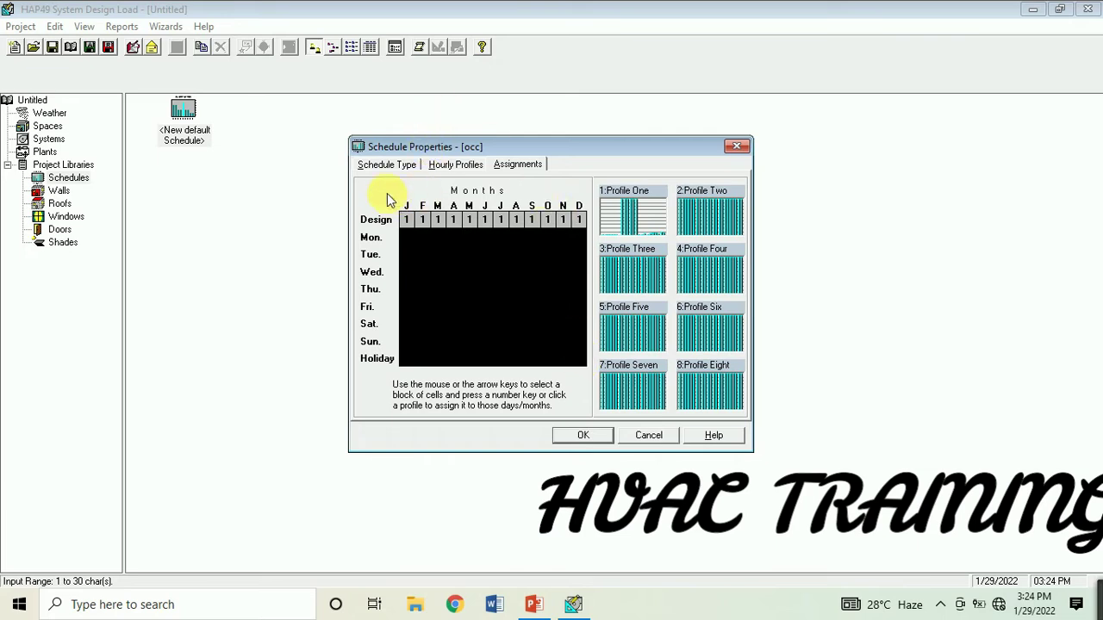
pyautogui.click(383, 165)
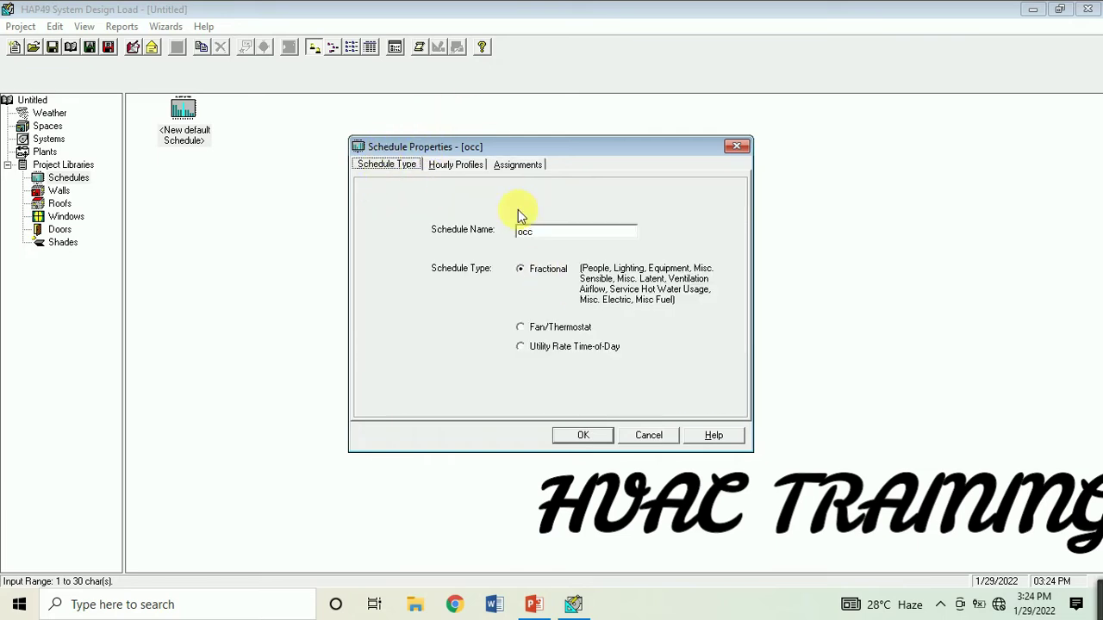
pyautogui.click(457, 167)
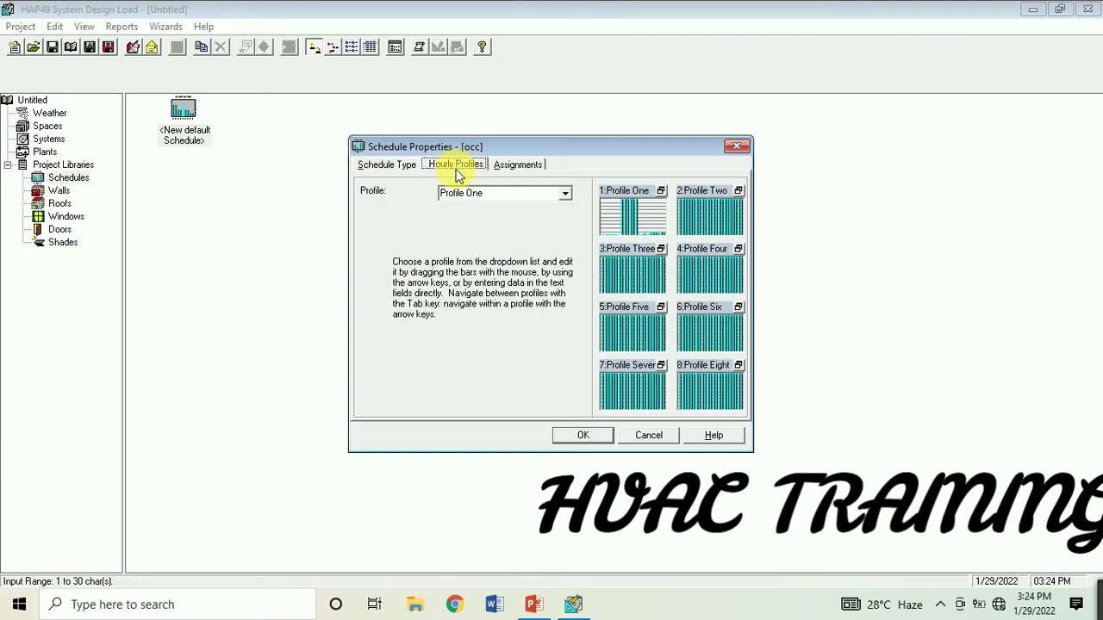
pyautogui.click(521, 164)
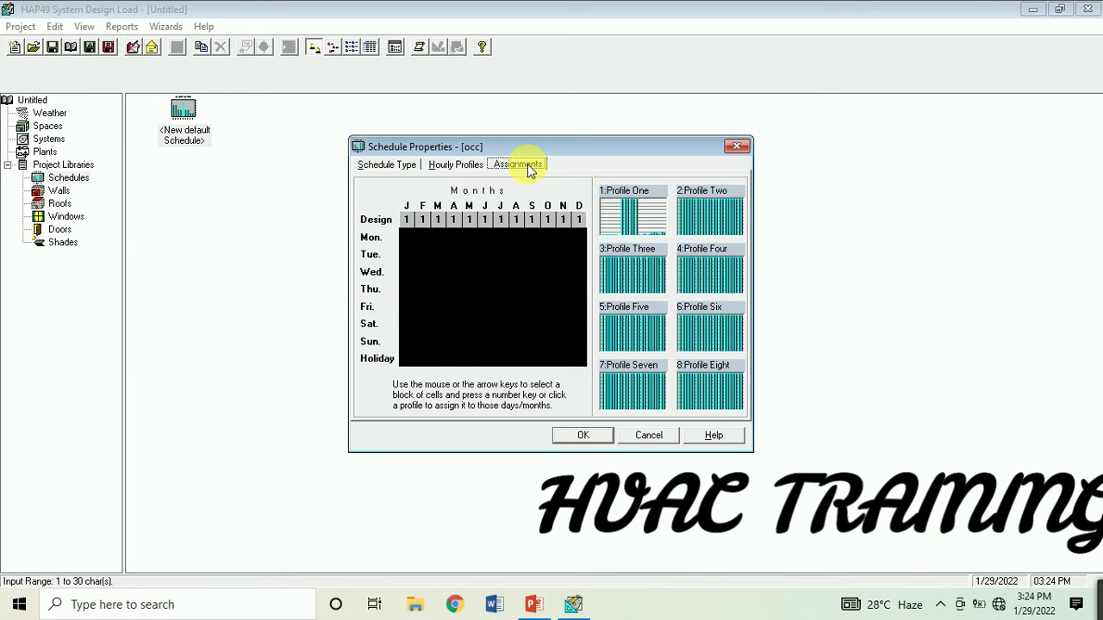
pyautogui.click(586, 436)
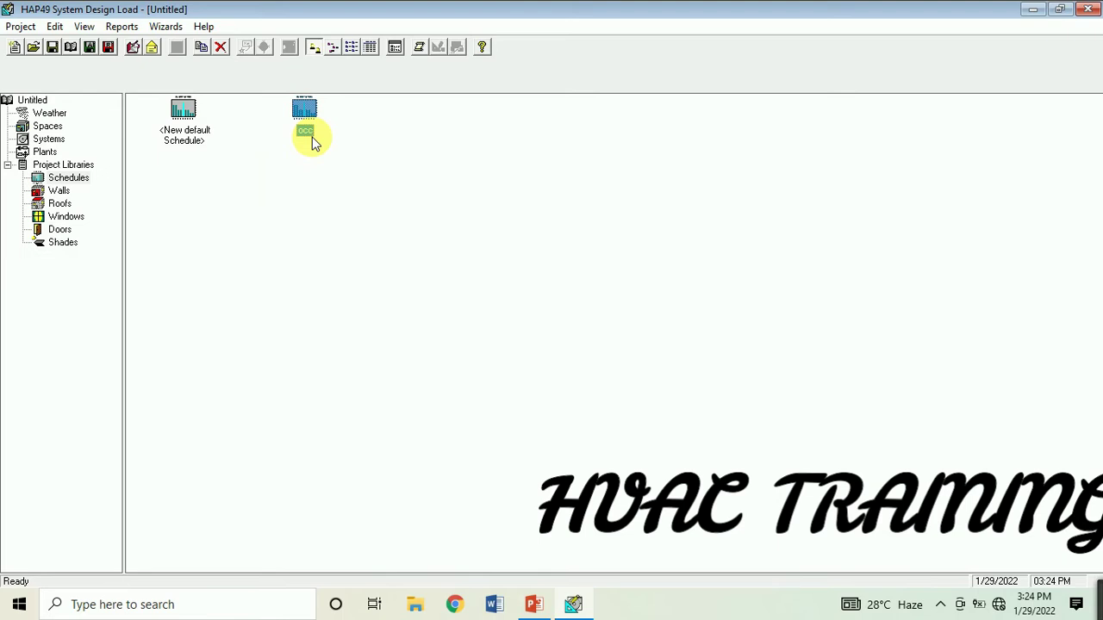
# Step: Create a new default schedule of the Fractional type and name it "light"
pyautogui.click(186, 129)
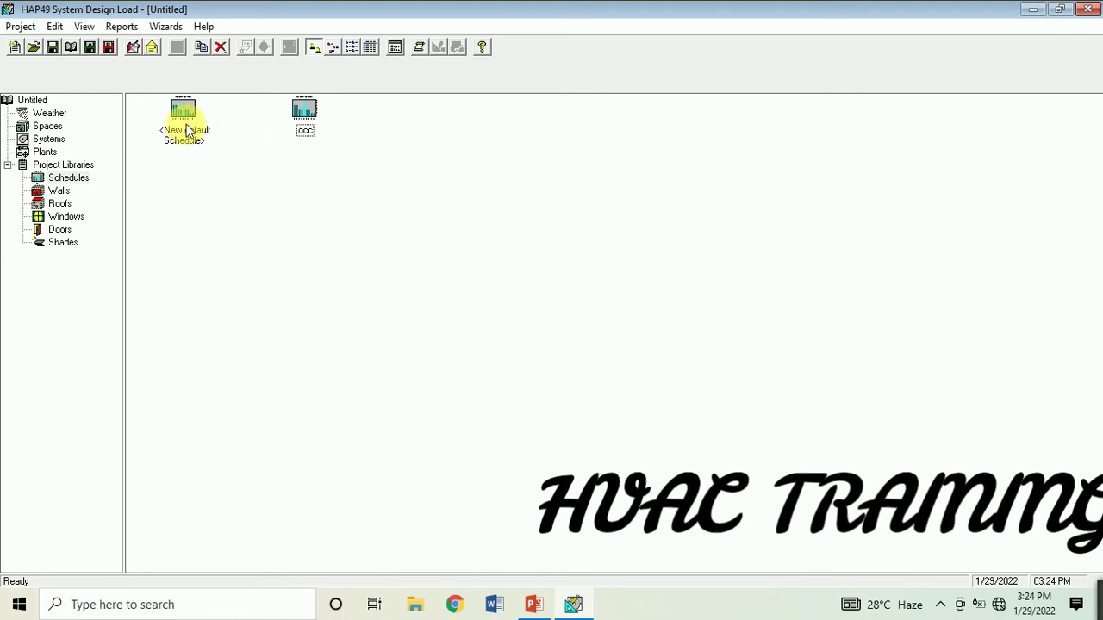
pyautogui.doubleClick(181, 106)
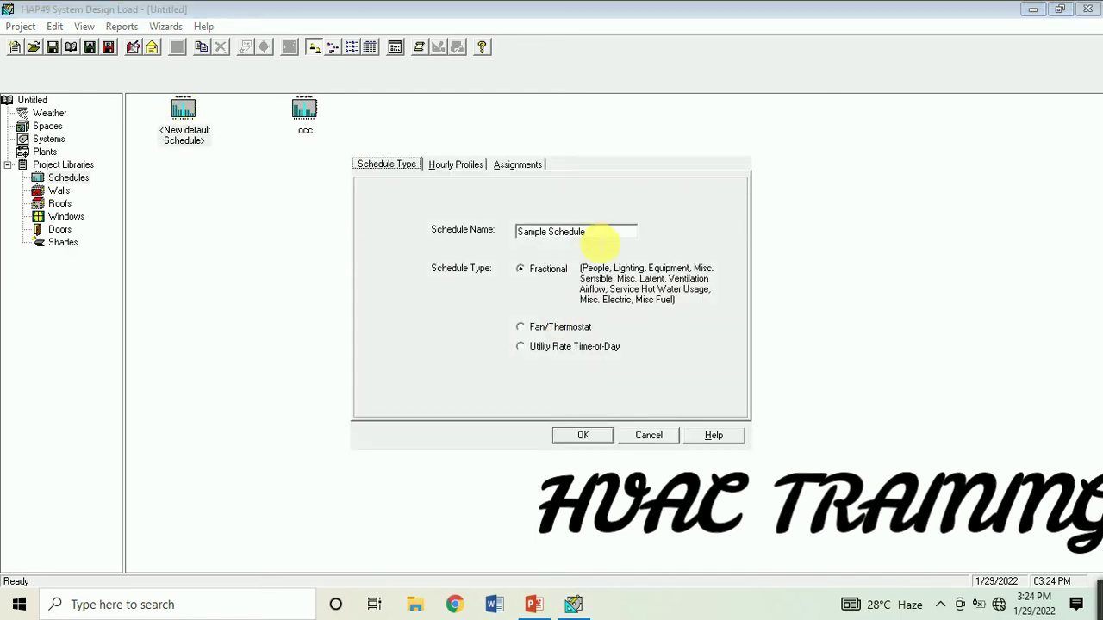
pyautogui.click(591, 231)
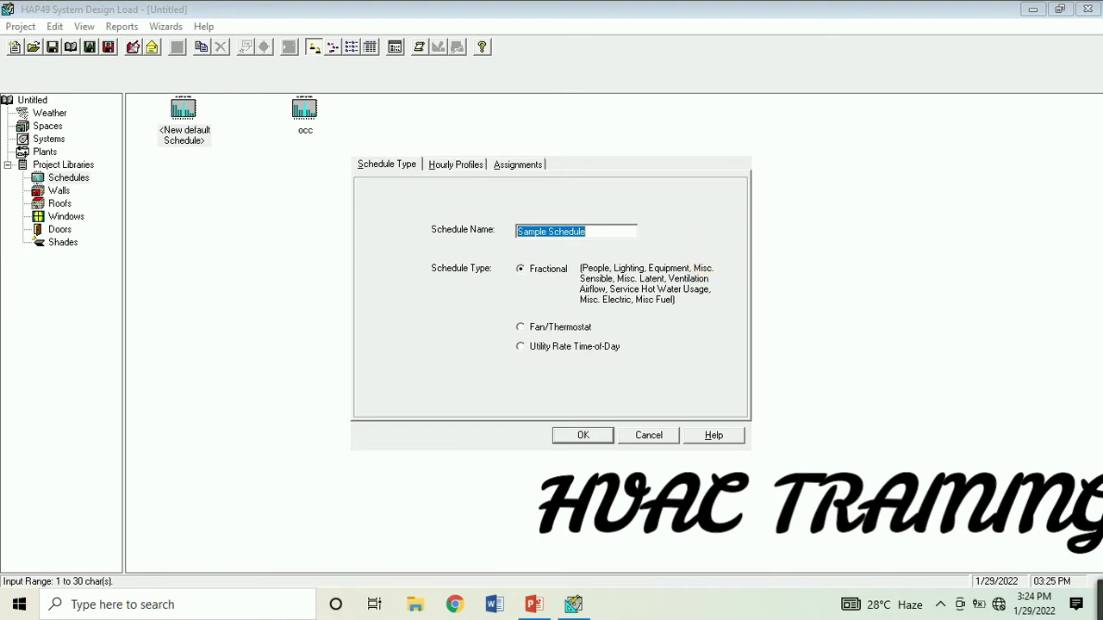
pyautogui.write('light')
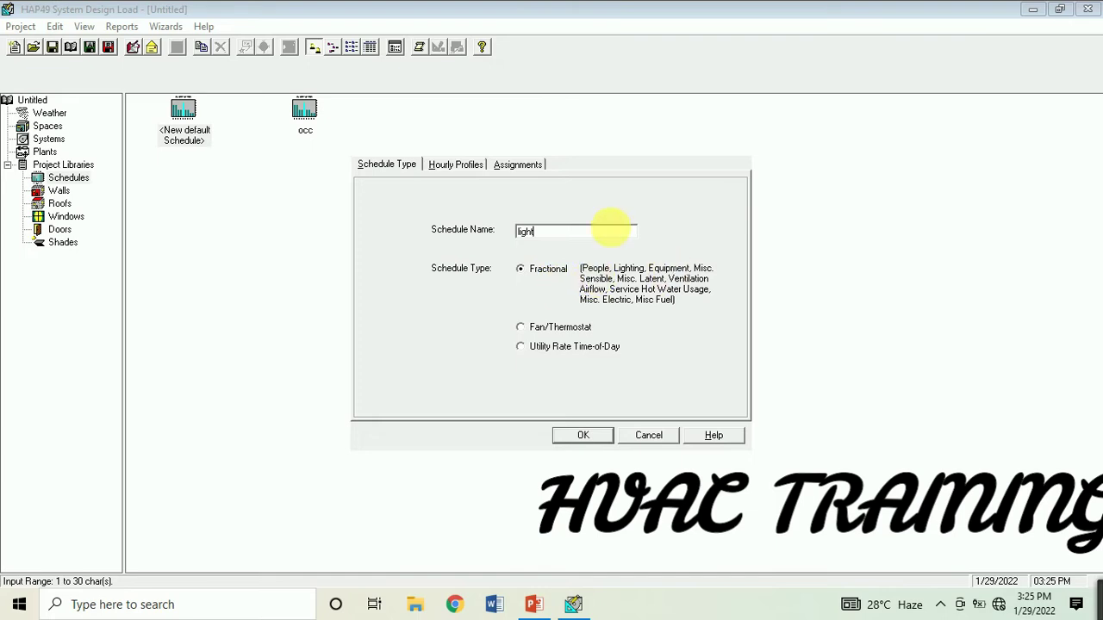
# Step: Lower hours 00 to 06 of Profile One in the light schedule to about 1–9%
pyautogui.click(440, 168)
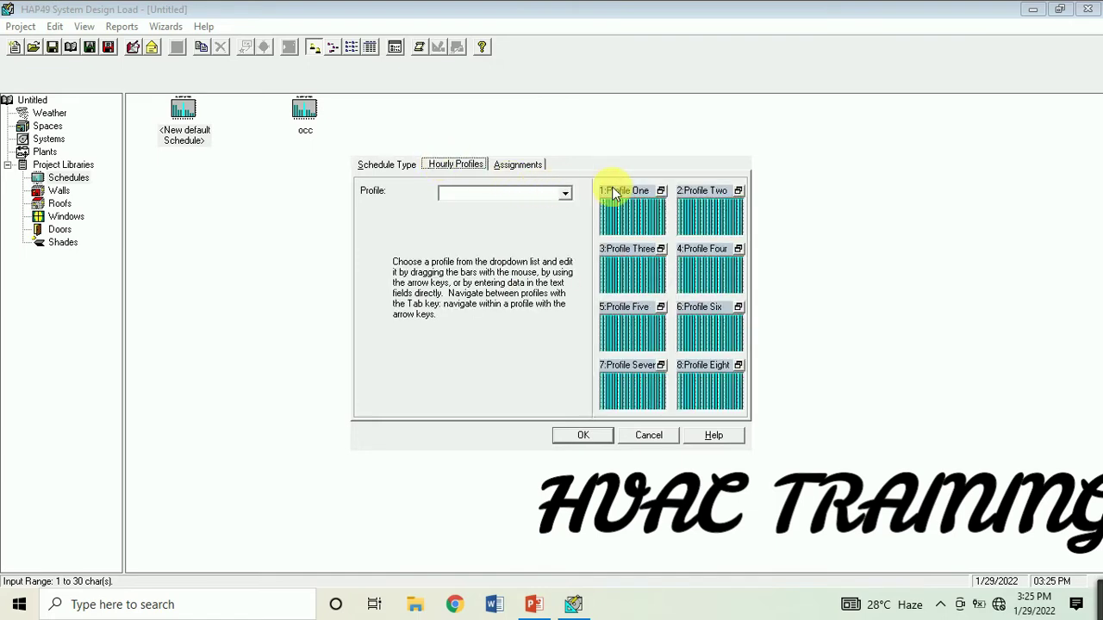
pyautogui.click(638, 219)
pyautogui.click(565, 193)
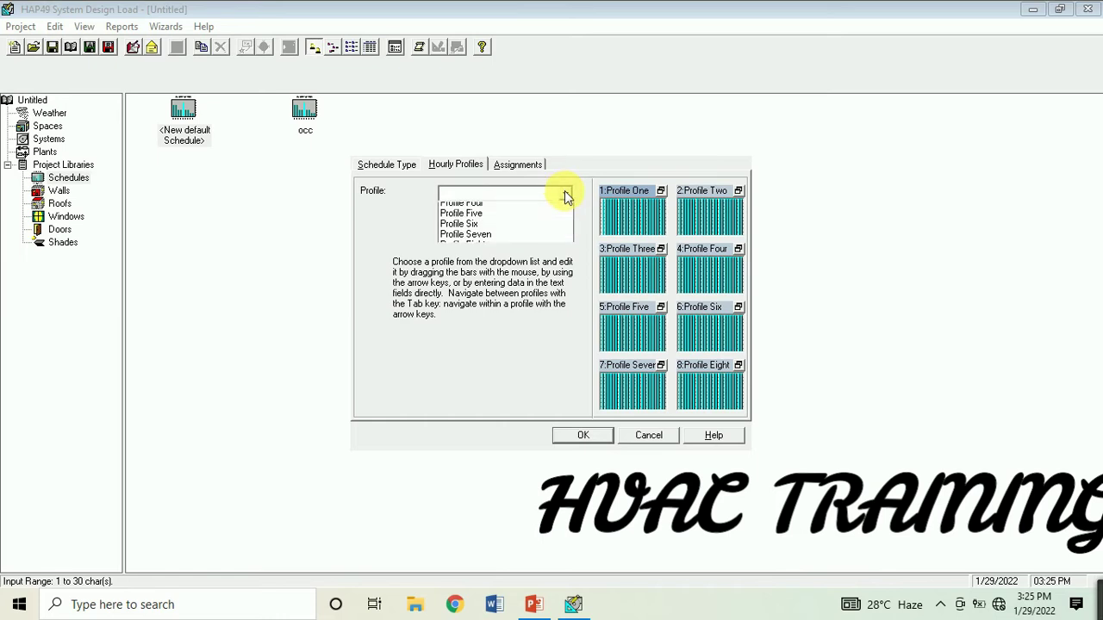
pyautogui.click(518, 209)
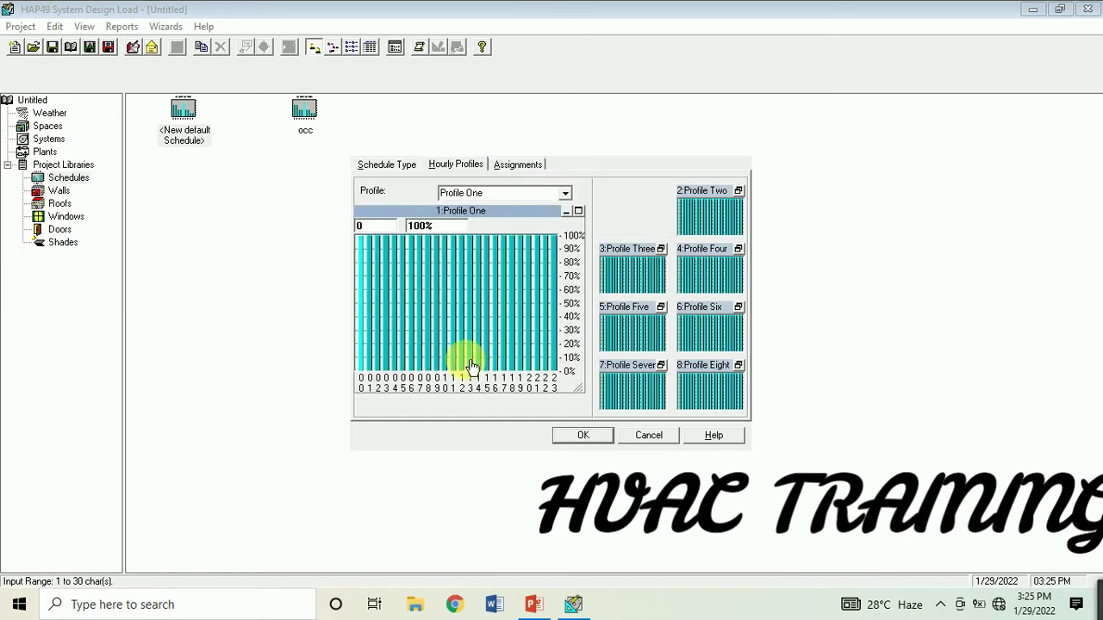
pyautogui.click(412, 369)
pyautogui.click(394, 369)
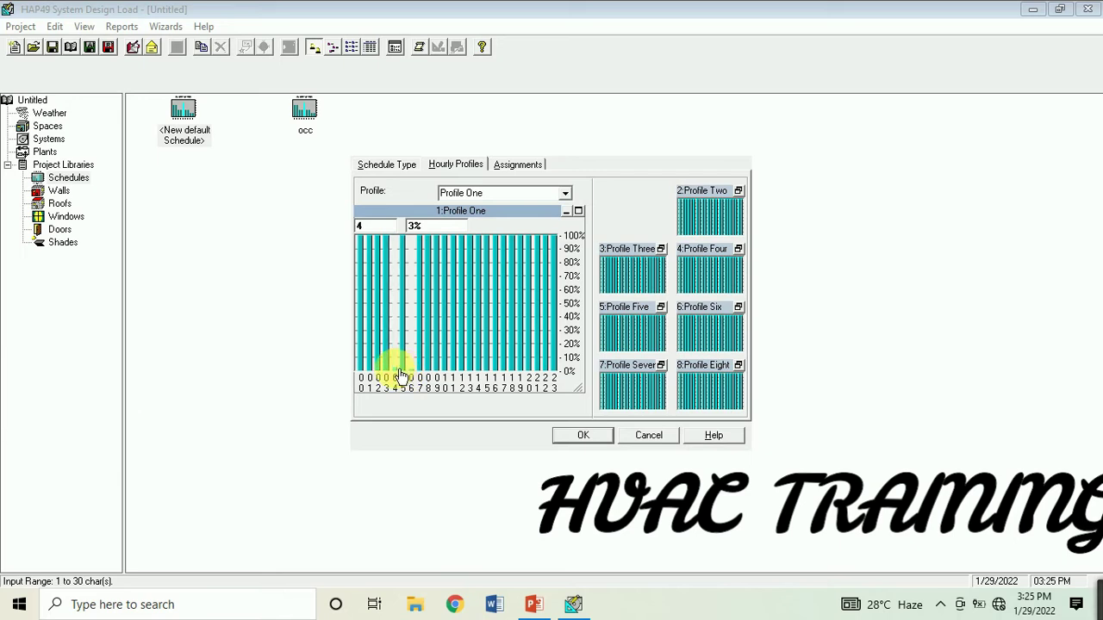
pyautogui.click(403, 361)
pyautogui.click(379, 367)
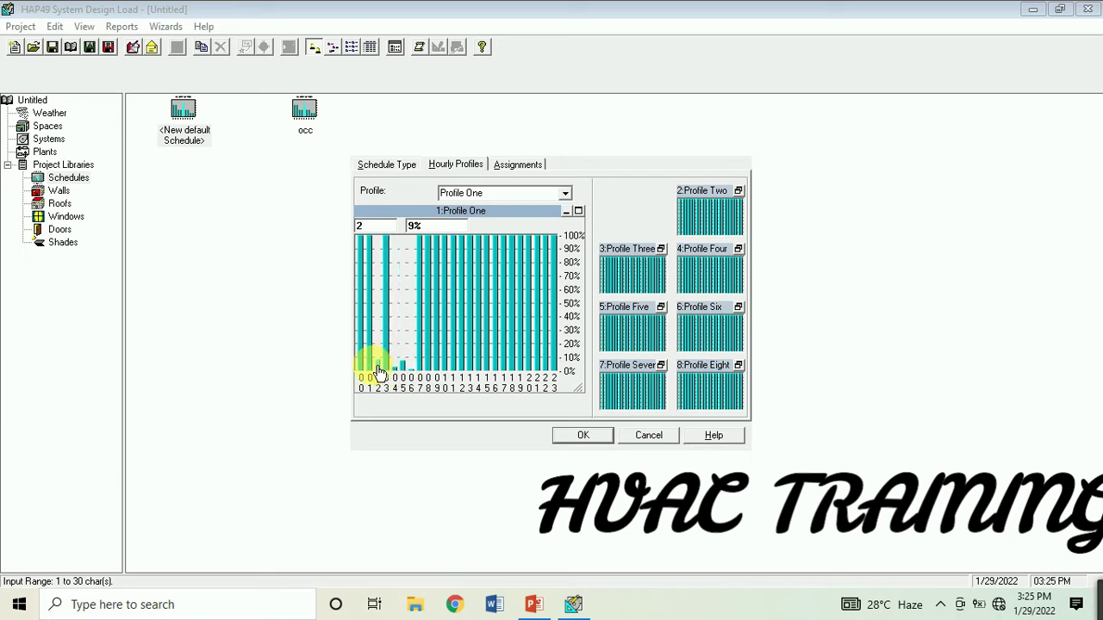
pyautogui.click(371, 367)
pyautogui.click(362, 368)
pyautogui.click(385, 368)
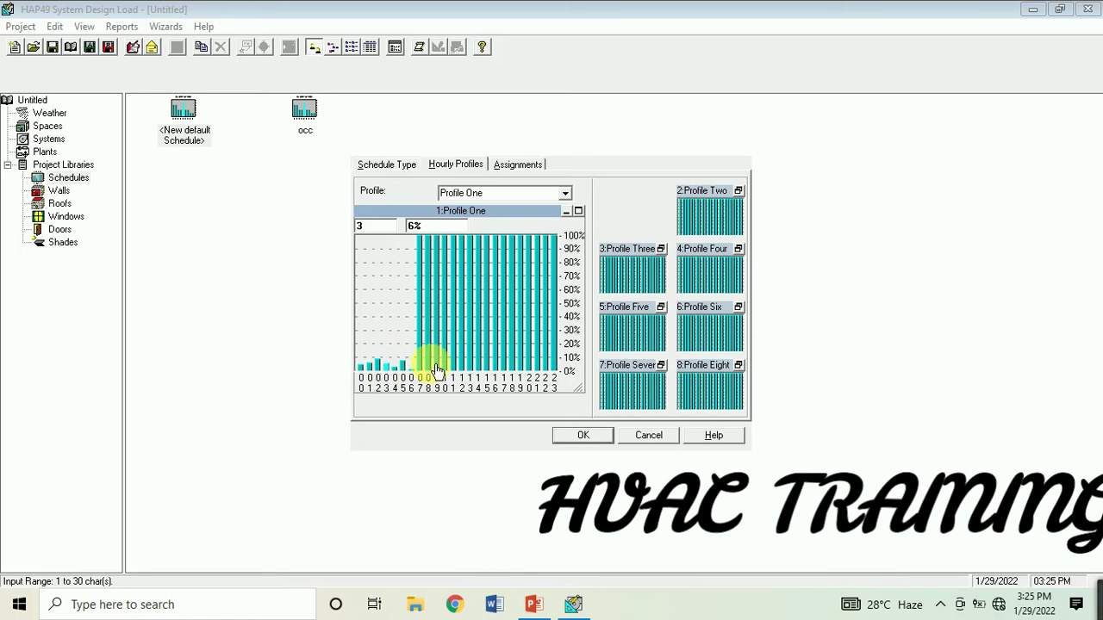
# Step: Lower hours 13 to 23 of the light schedule's Profile One to about 2–6%, leaving hours 07 to 12 at 100%
pyautogui.click(478, 366)
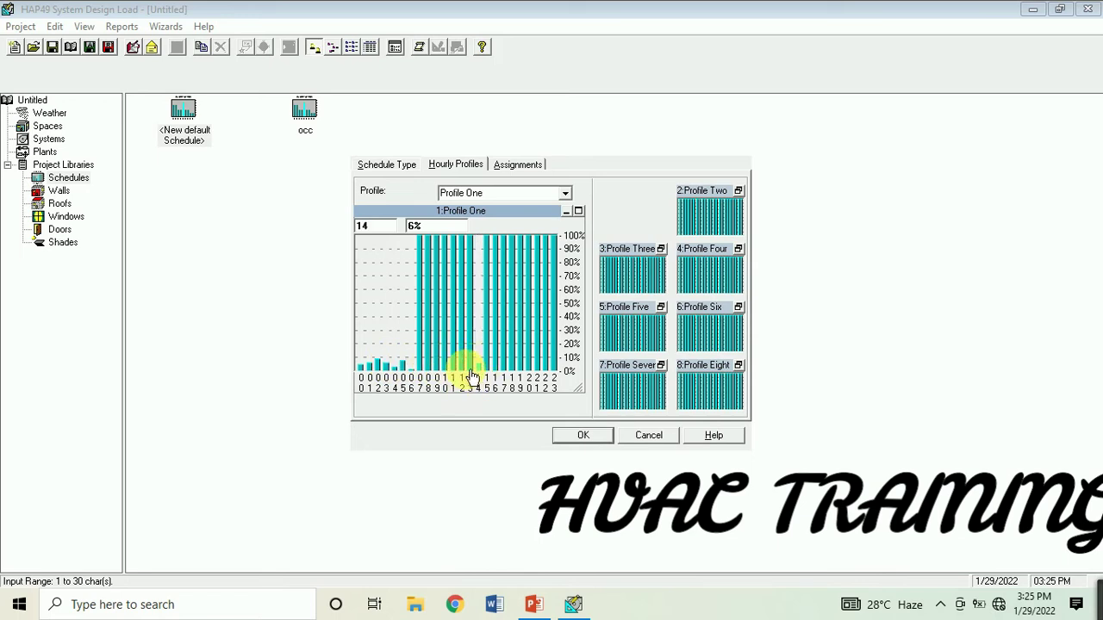
pyautogui.click(470, 368)
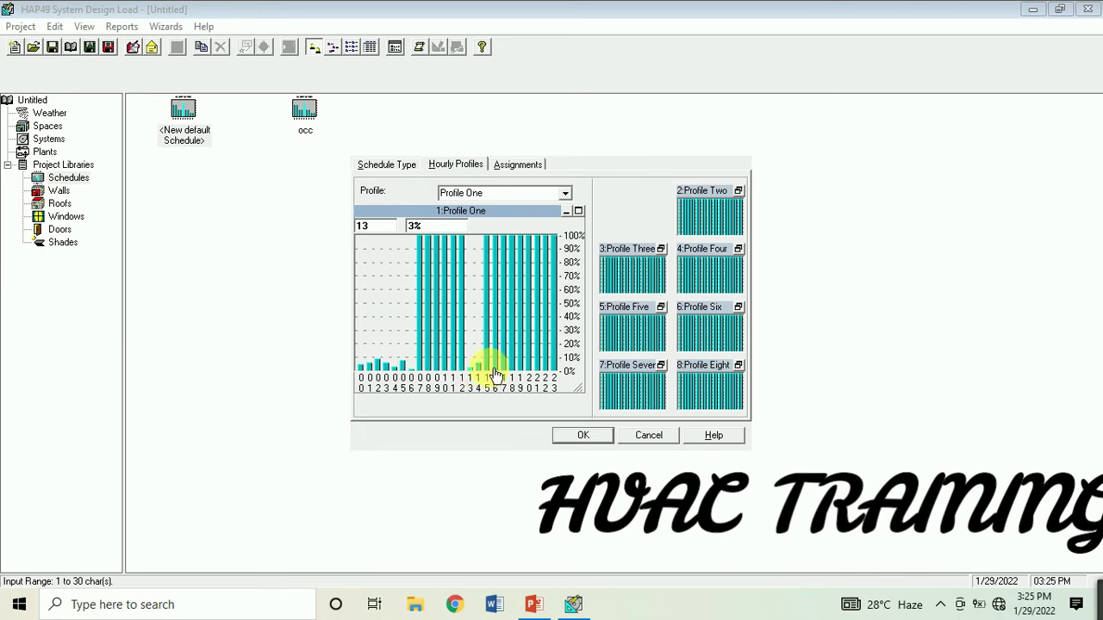
pyautogui.click(486, 368)
pyautogui.click(495, 368)
pyautogui.click(503, 368)
pyautogui.click(529, 368)
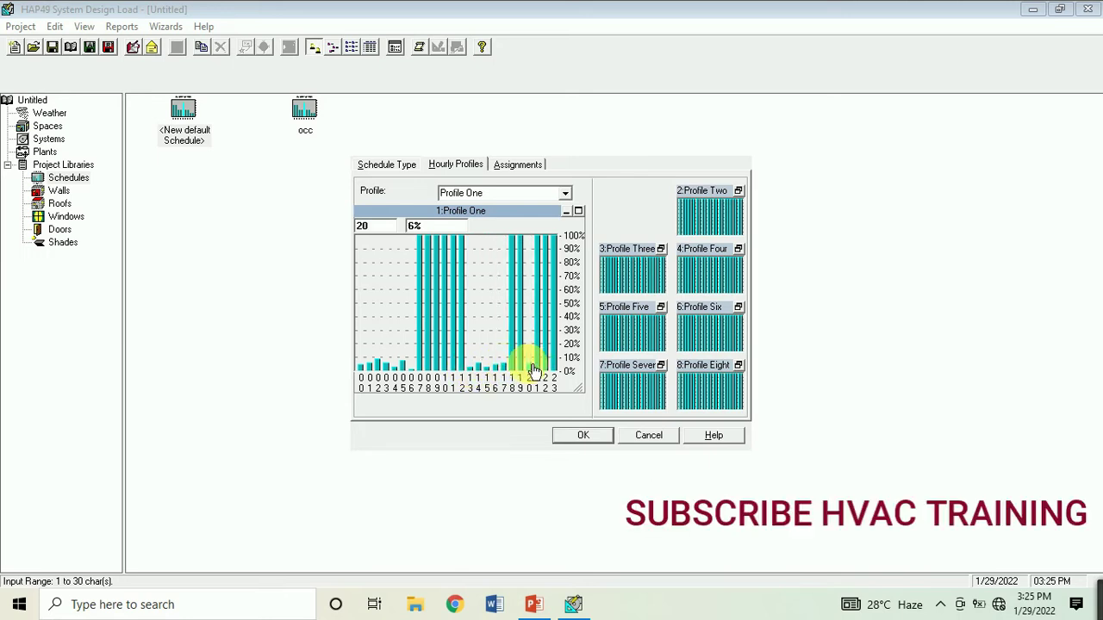
pyautogui.click(511, 368)
pyautogui.click(520, 368)
pyautogui.click(545, 368)
pyautogui.click(537, 368)
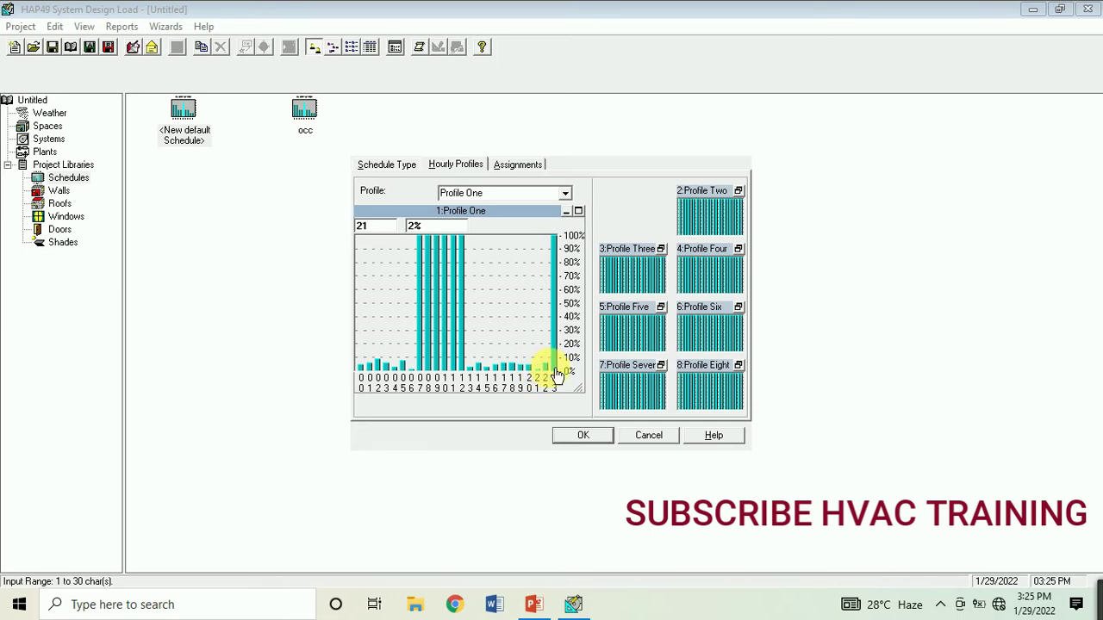
pyautogui.click(555, 367)
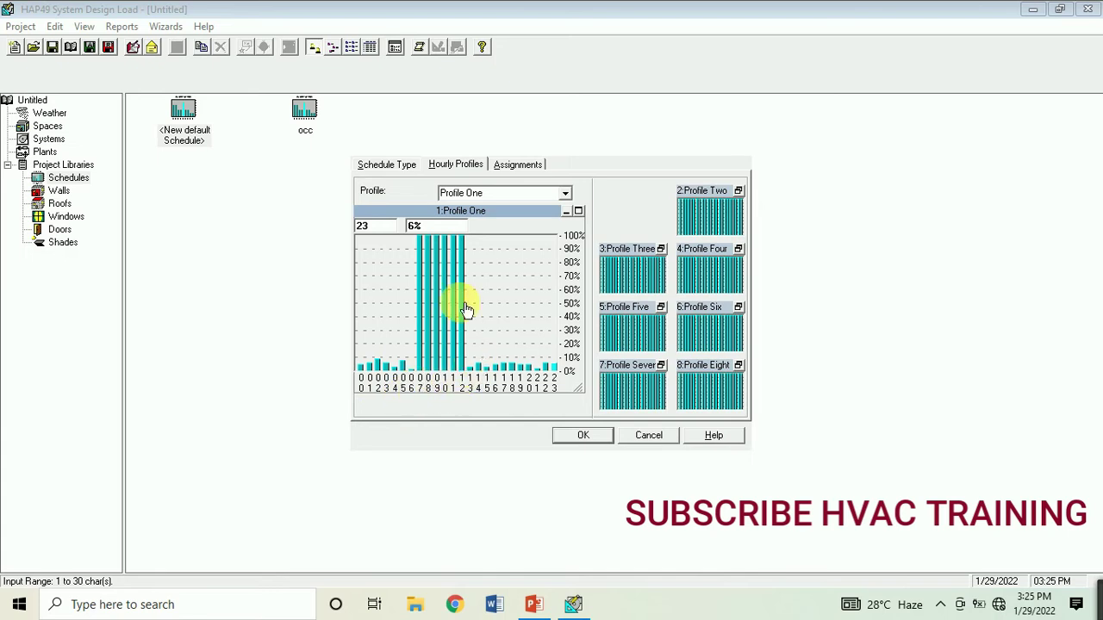
# Step: Select the light schedule's Design assignments for January through December with Profile One, and save the schedule
pyautogui.click(520, 164)
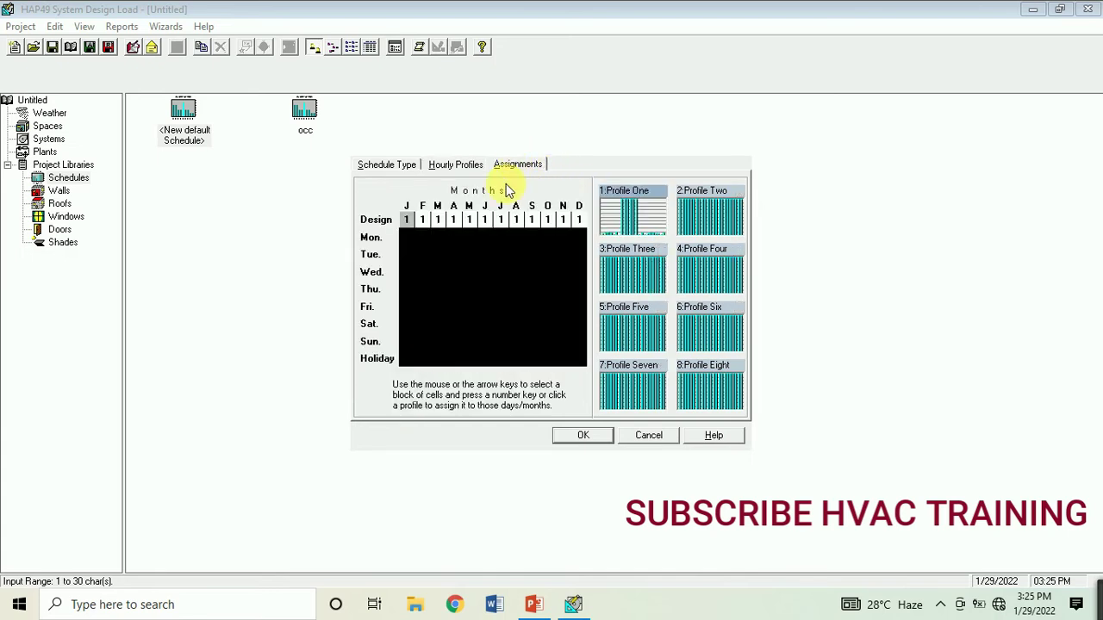
pyautogui.click(409, 218)
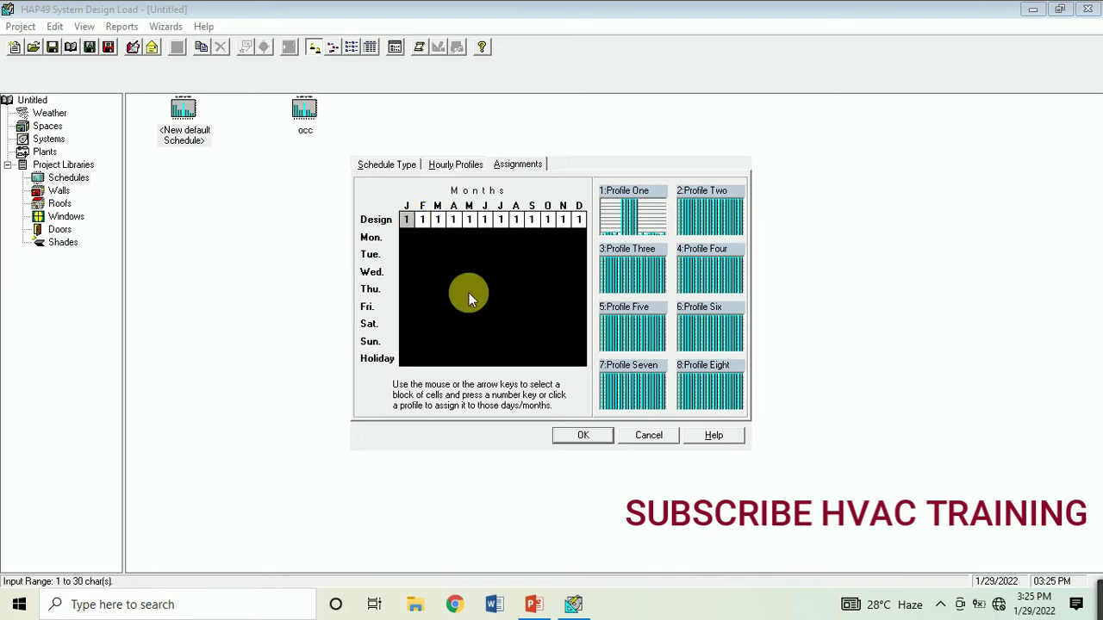
pyautogui.keyDown('shift'); pyautogui.click(583, 361); pyautogui.keyUp('shift')
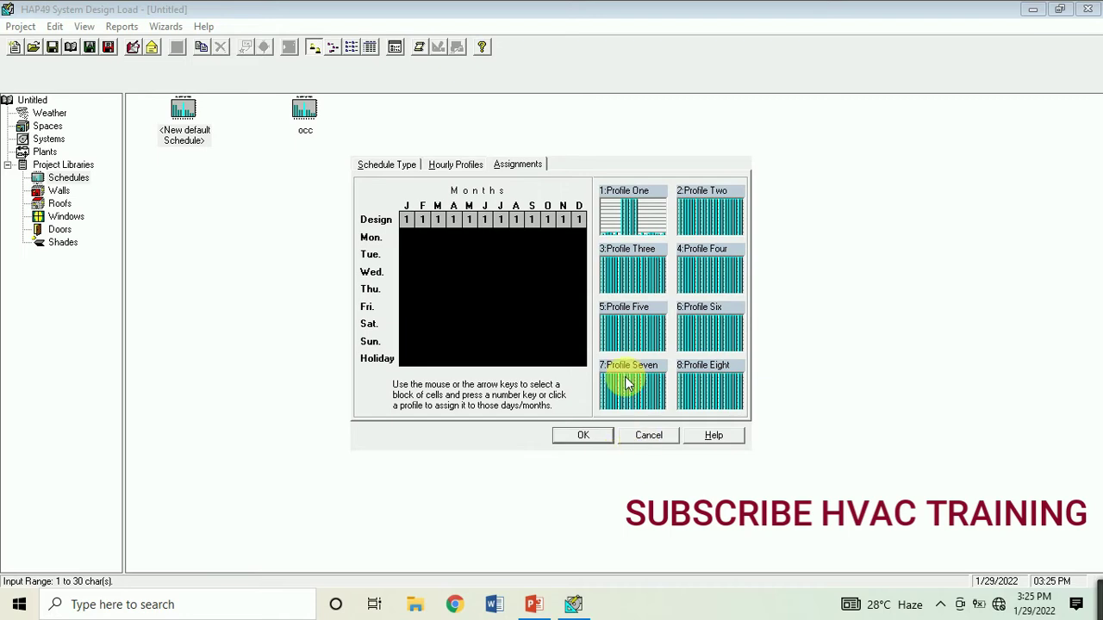
pyautogui.click(590, 435)
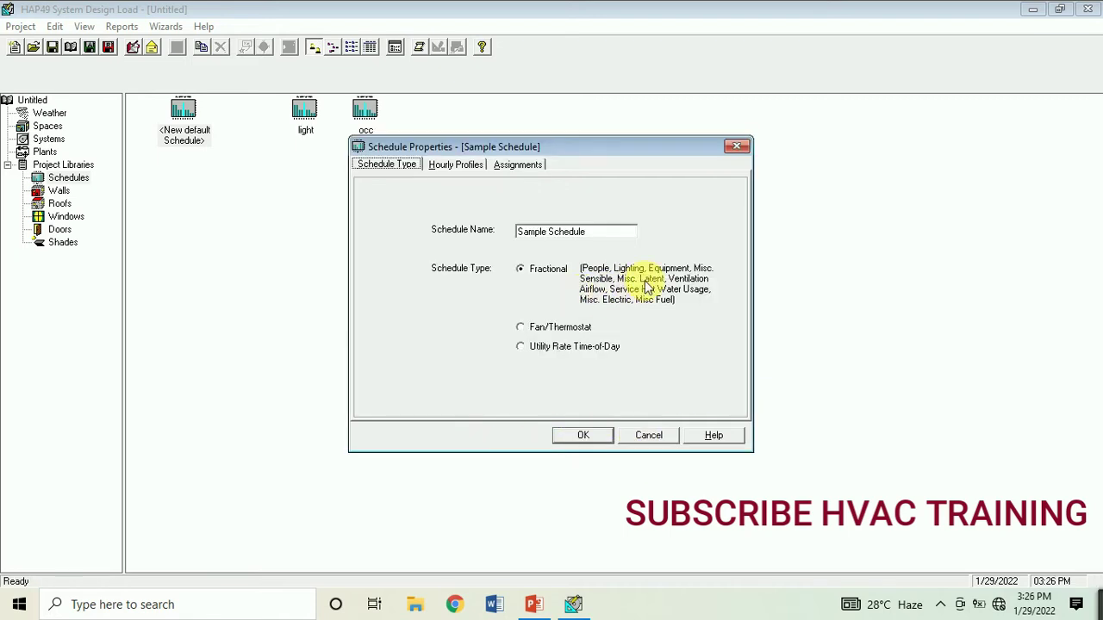
# Step: Name the new Fractional sample schedule "computer/equipment"
pyautogui.click(607, 233)
pyautogui.write('c')
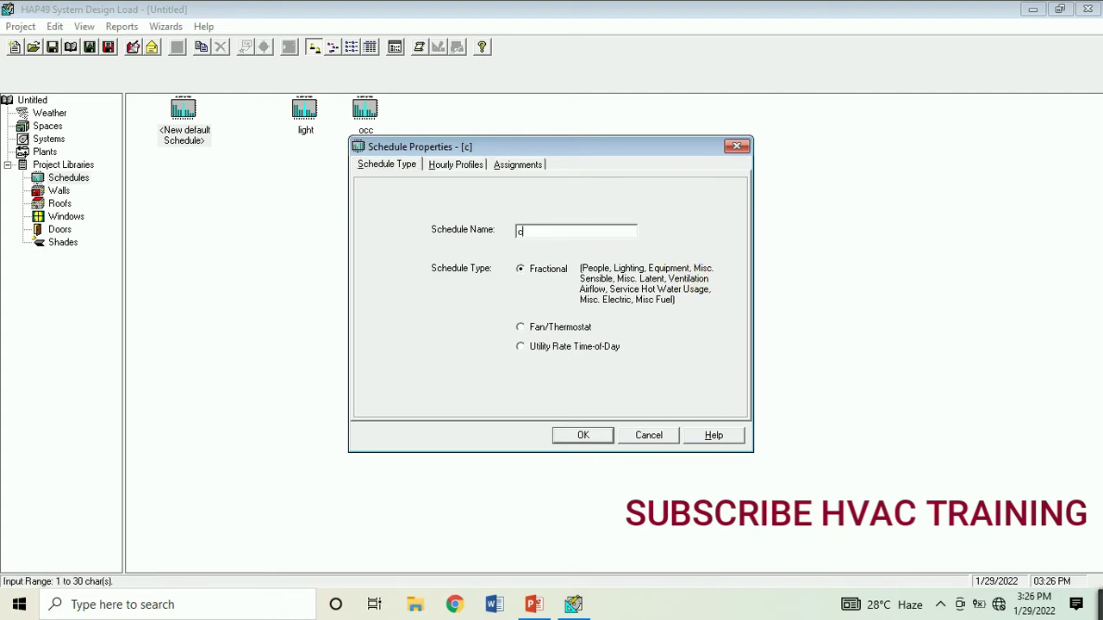
pyautogui.write('omputer')
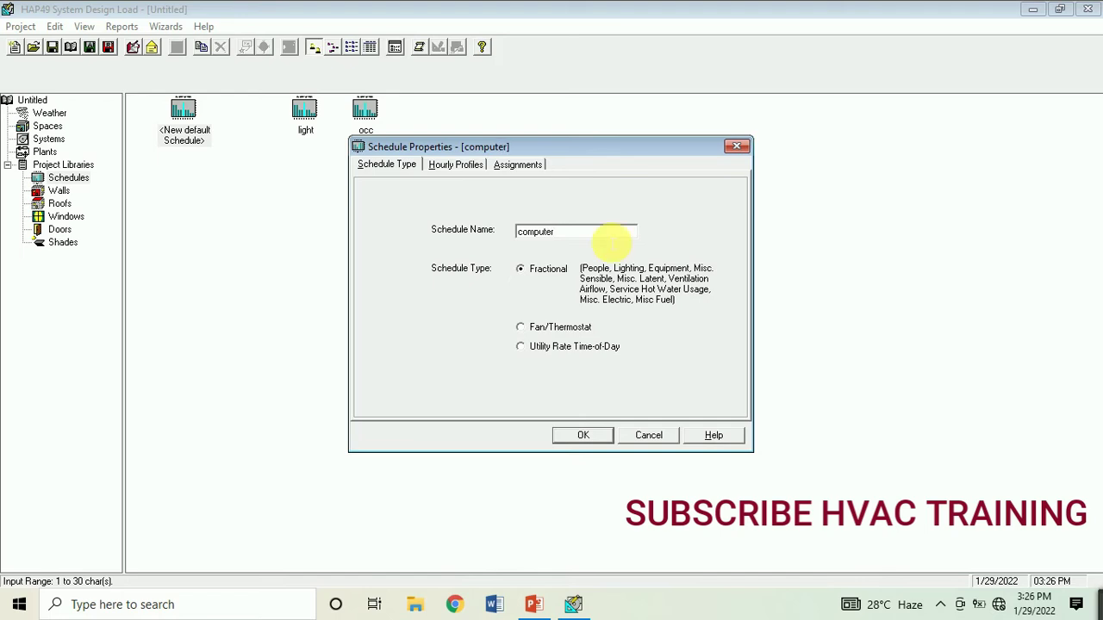
pyautogui.write('/eq')
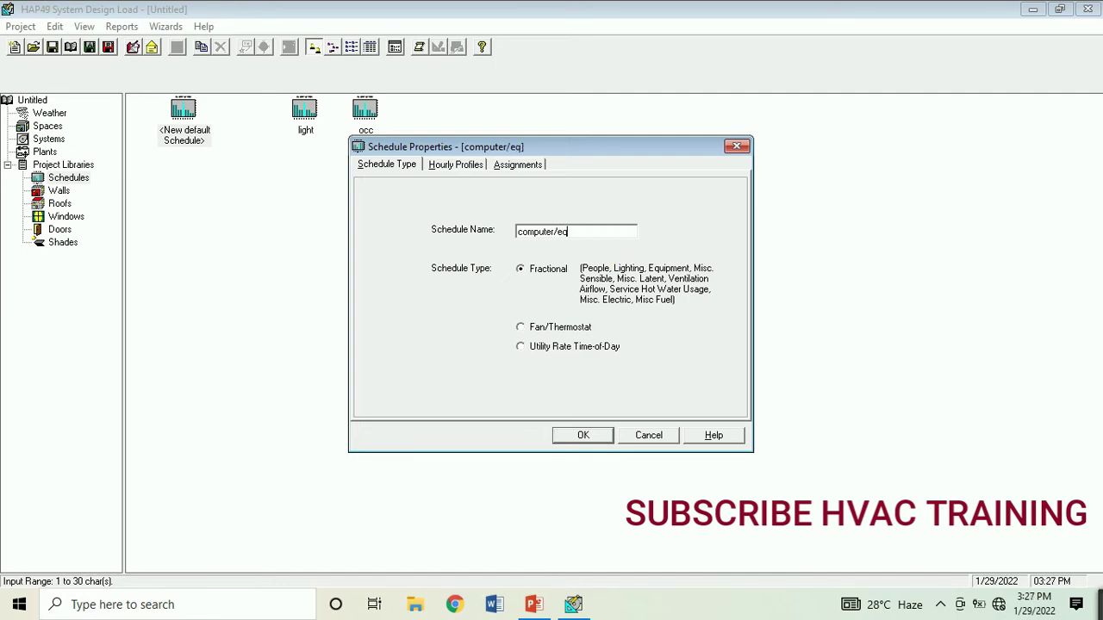
pyautogui.write('uipment')
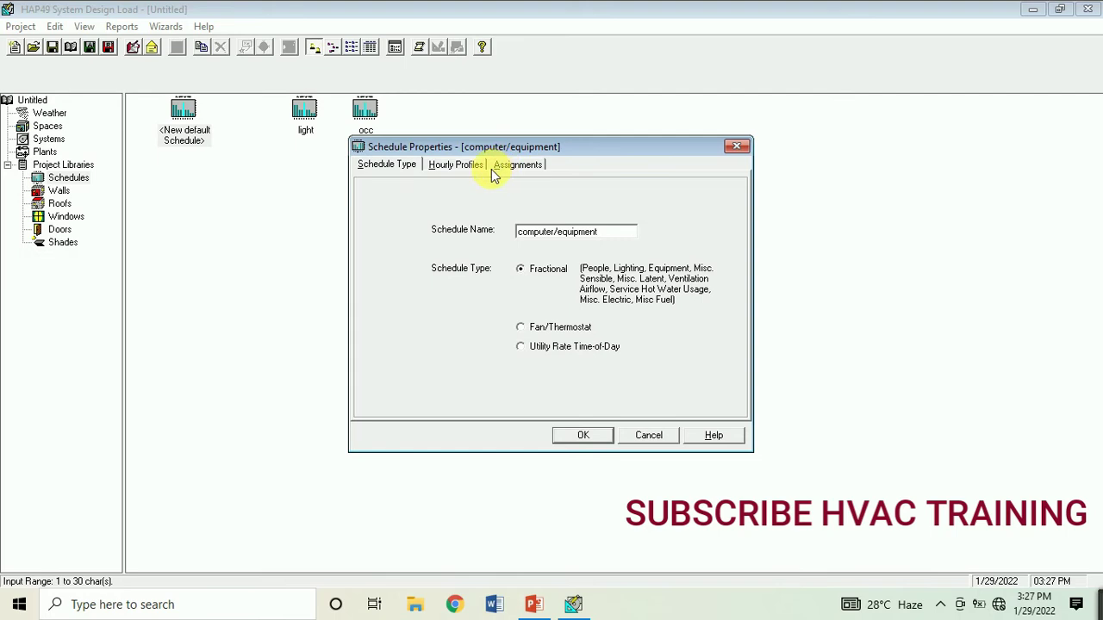
# Step: Lower hours 00 to 06 of Profile One in the computer/equipment schedule to about 5–8%
pyautogui.click(478, 165)
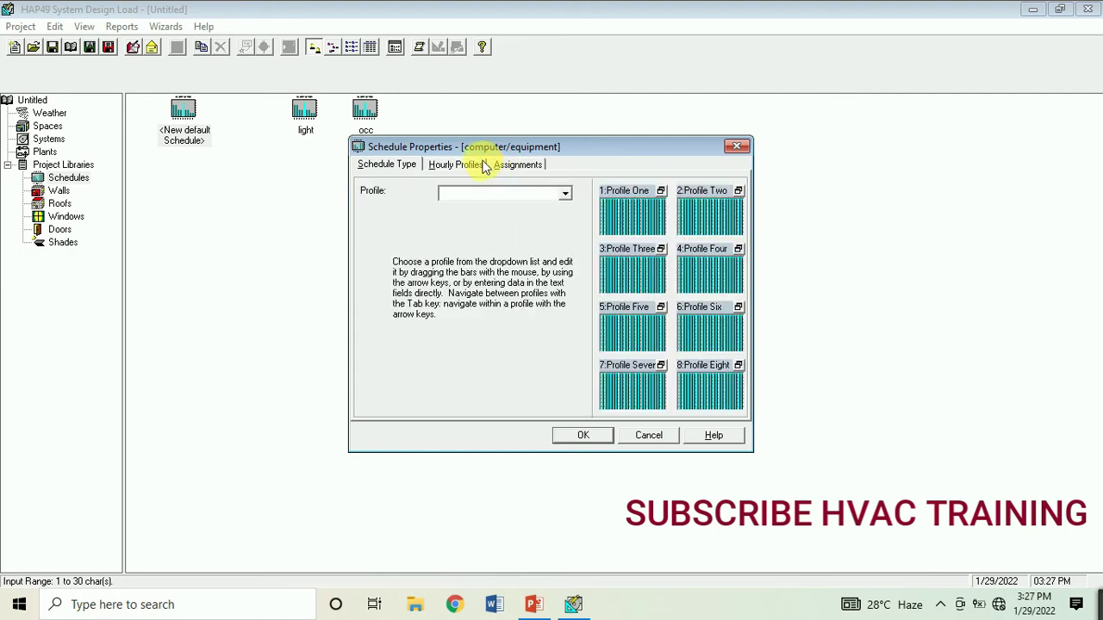
pyautogui.click(565, 194)
pyautogui.click(527, 211)
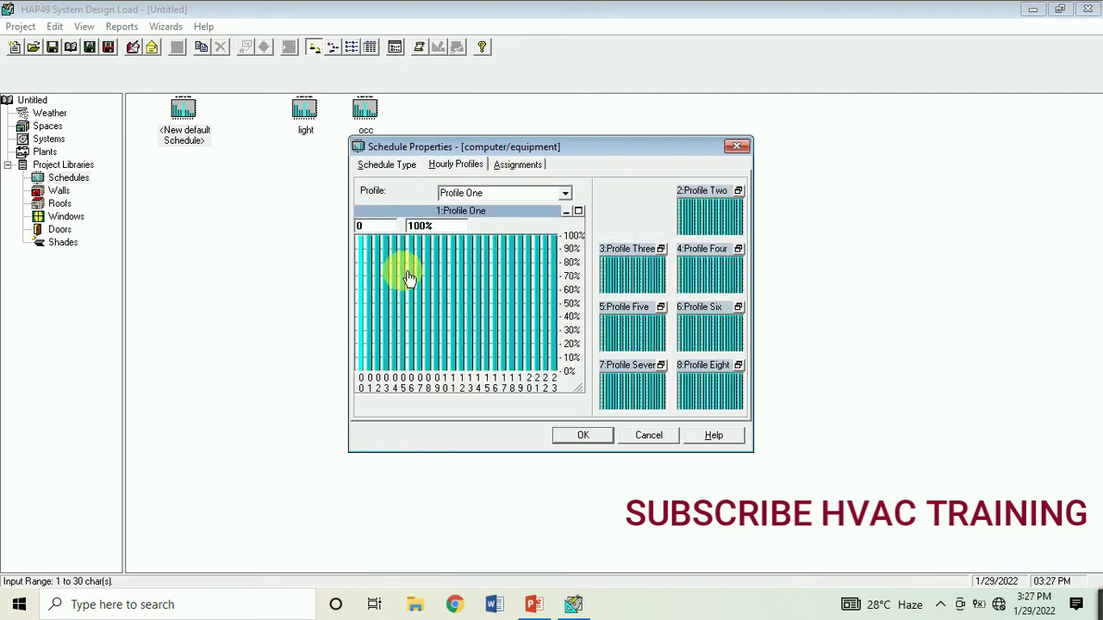
pyautogui.click(414, 369)
pyautogui.click(403, 369)
pyautogui.click(394, 369)
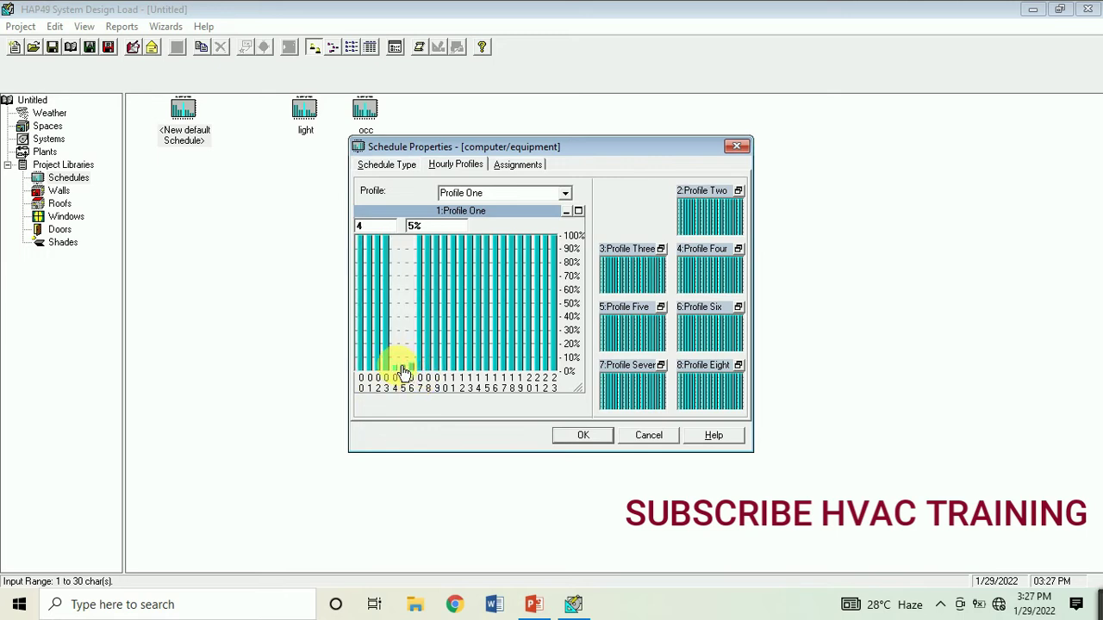
pyautogui.click(386, 369)
pyautogui.click(377, 369)
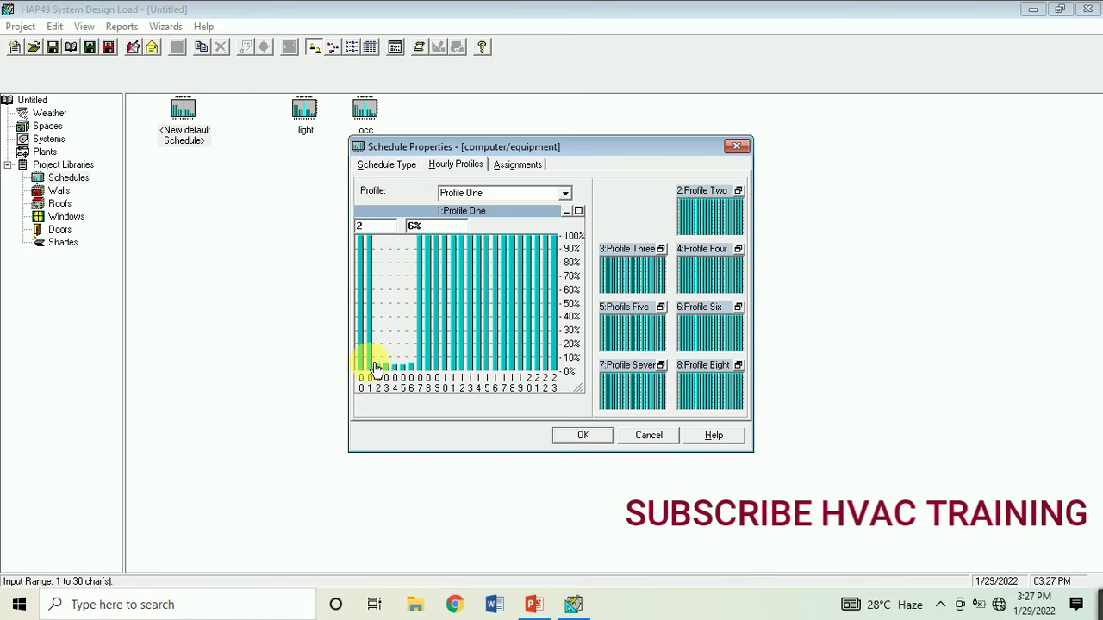
pyautogui.click(369, 369)
pyautogui.click(361, 369)
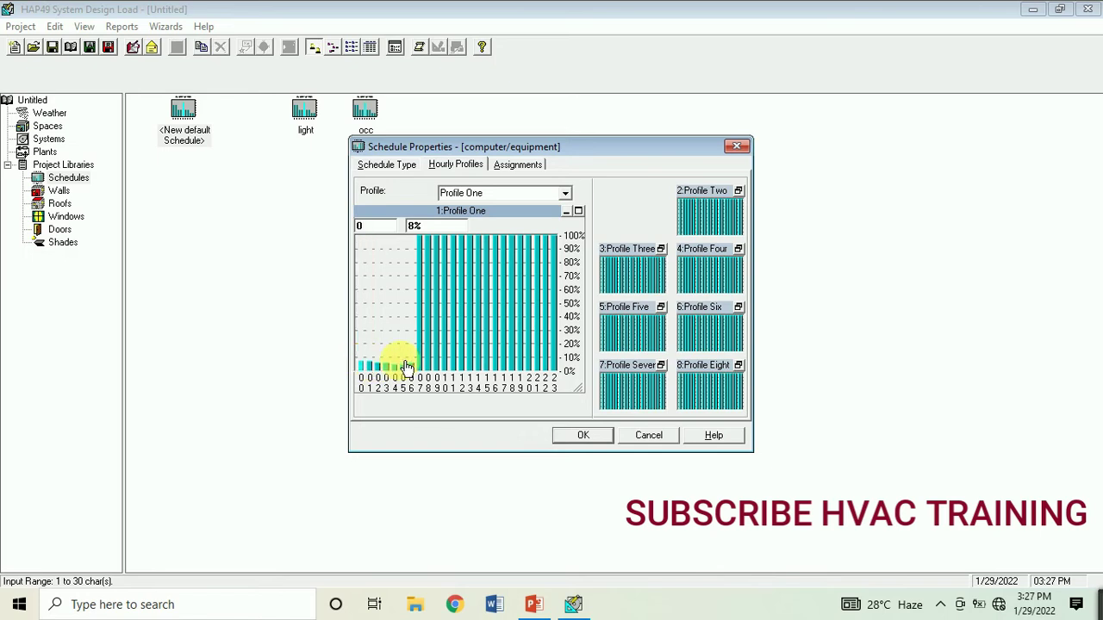
# Step: Lower hours 13 to 23 of the computer/equipment schedule's Profile One to about 3–10%, leaving hours 07 to 12 at 100%
pyautogui.click(468, 369)
pyautogui.click(478, 369)
pyautogui.click(502, 369)
pyautogui.click(486, 368)
pyautogui.click(493, 369)
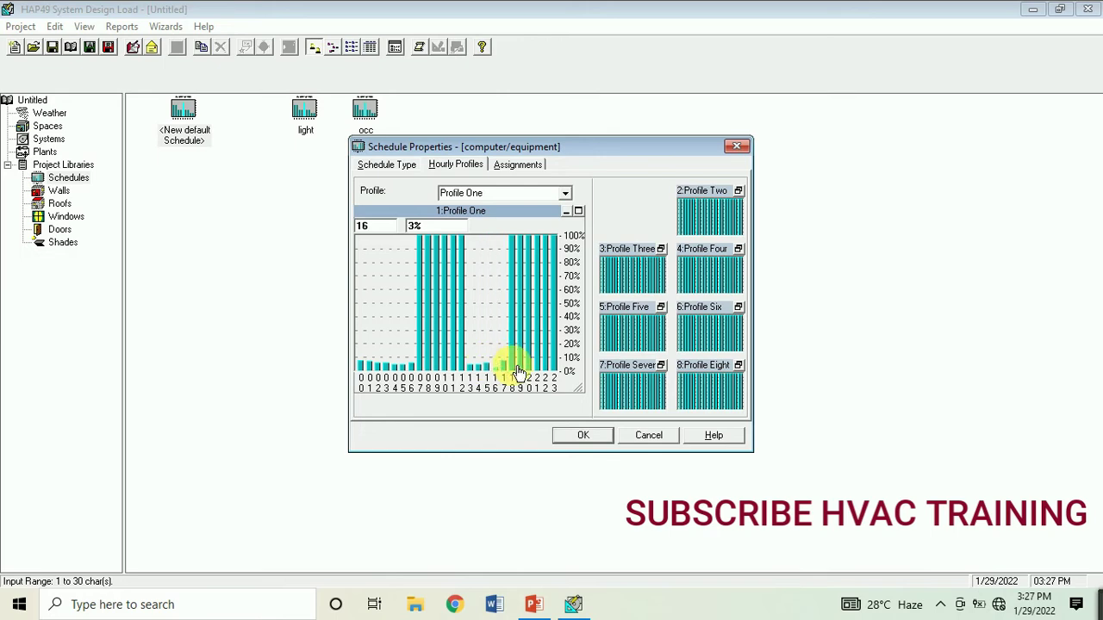
pyautogui.click(511, 368)
pyautogui.click(528, 369)
pyautogui.click(520, 369)
pyautogui.click(544, 369)
pyautogui.click(536, 368)
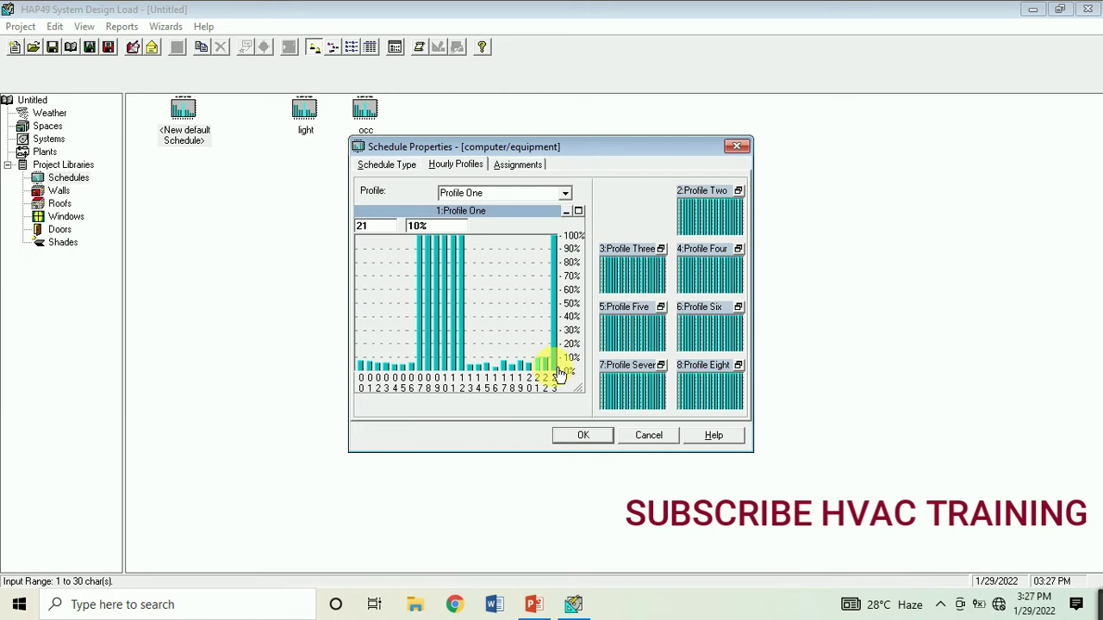
pyautogui.click(554, 369)
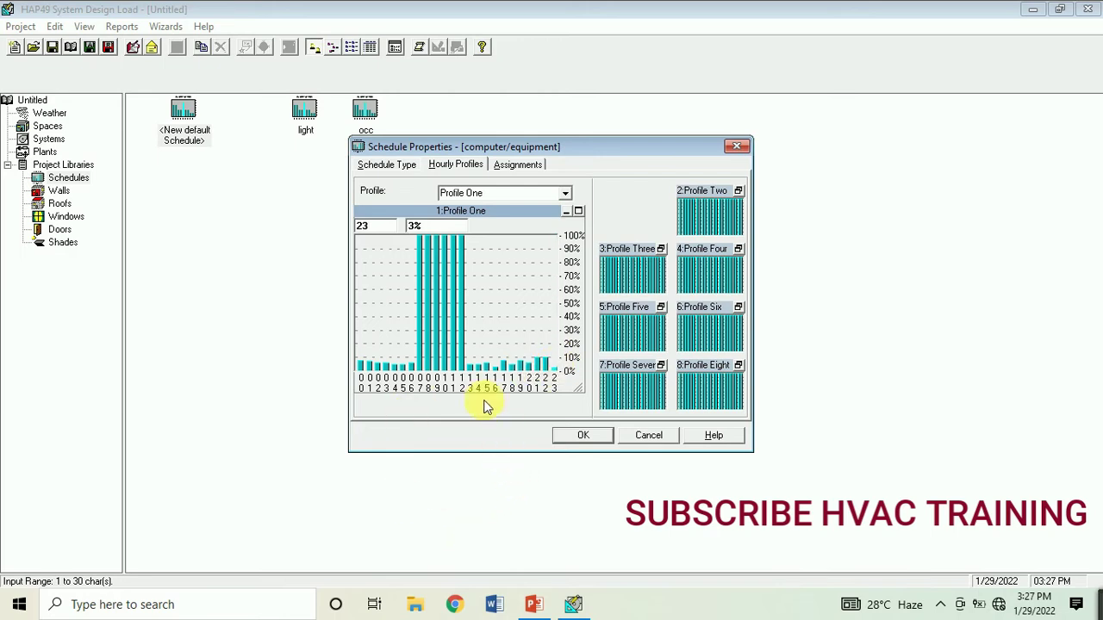
# Step: Select the computer/equipment schedule's Design assignments for January through December with Profile One, and save the schedule
pyautogui.click(517, 167)
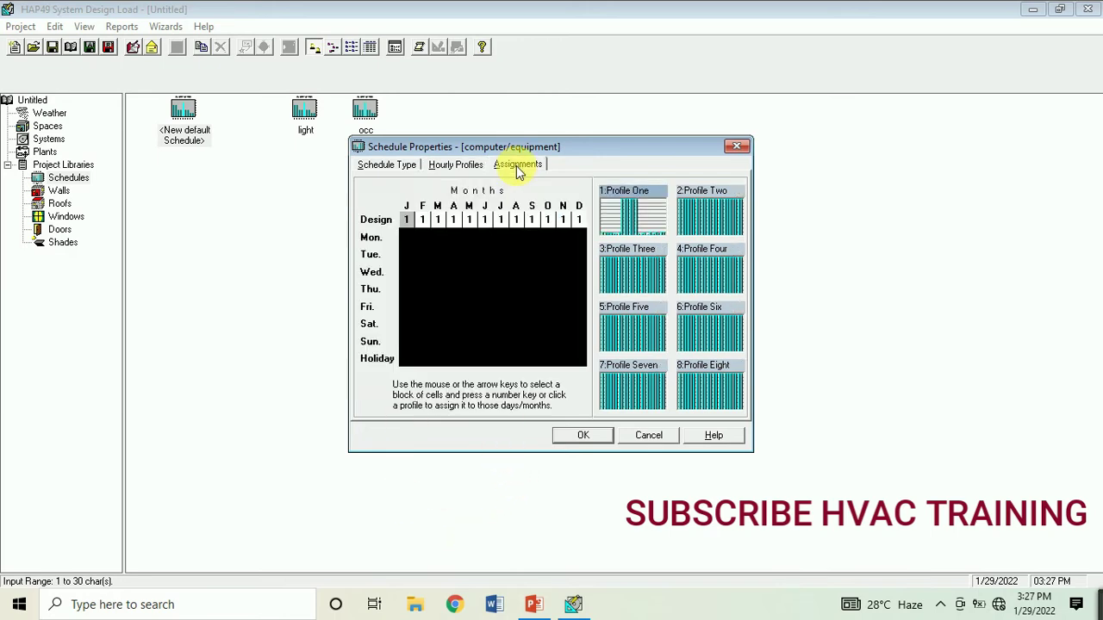
pyautogui.click(406, 220)
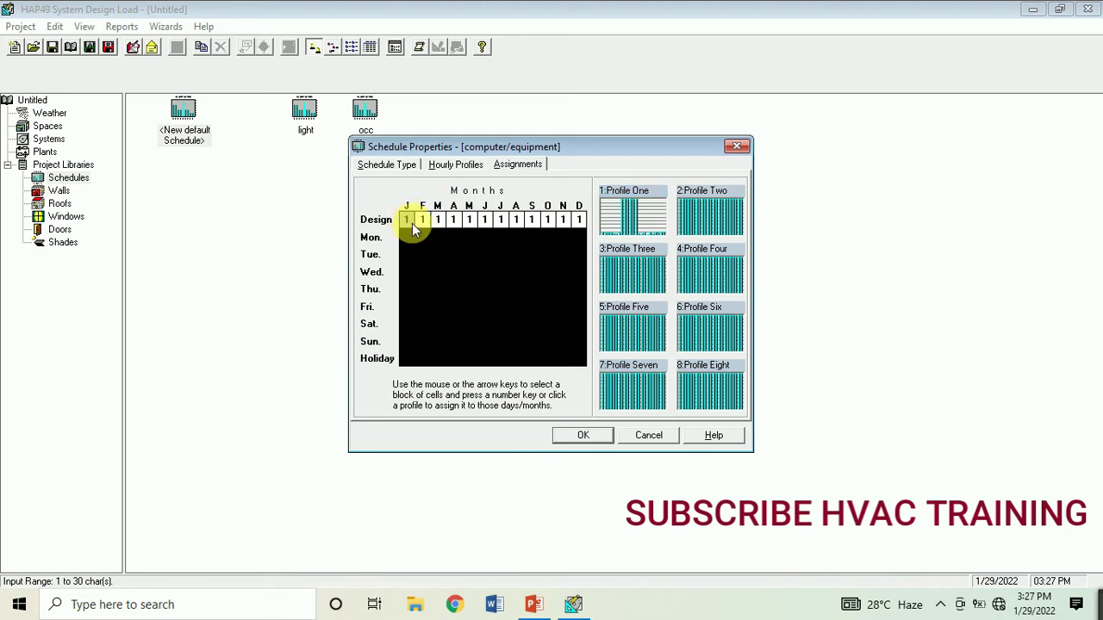
pyautogui.hotkey('shift', 'End')
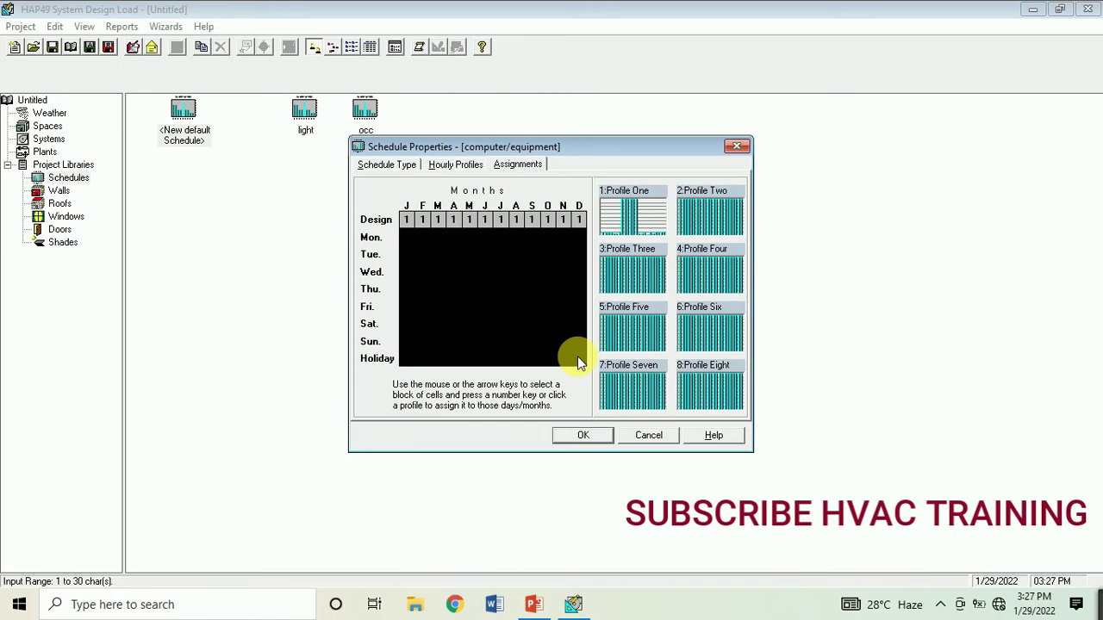
pyautogui.click(579, 432)
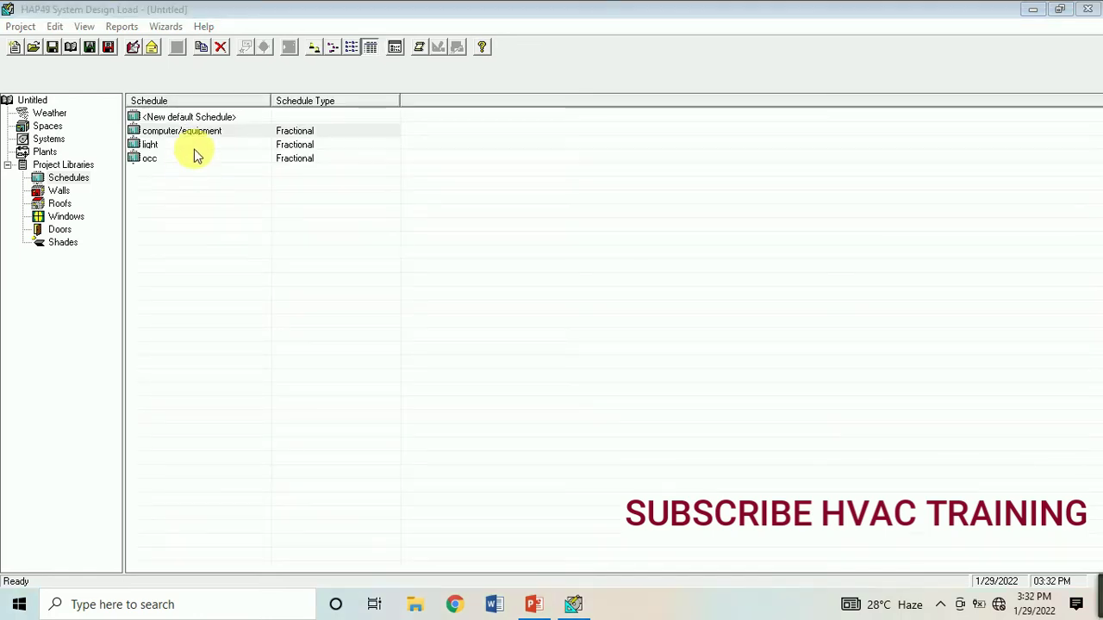
pyautogui.click(197, 134)
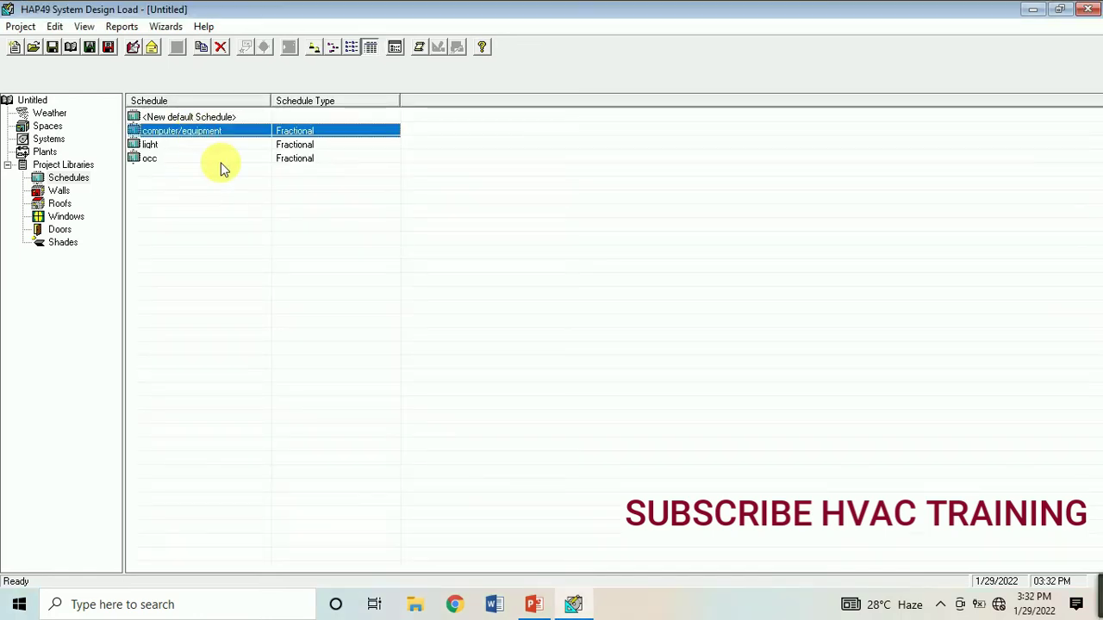
pyautogui.click(170, 145)
pyautogui.click(162, 158)
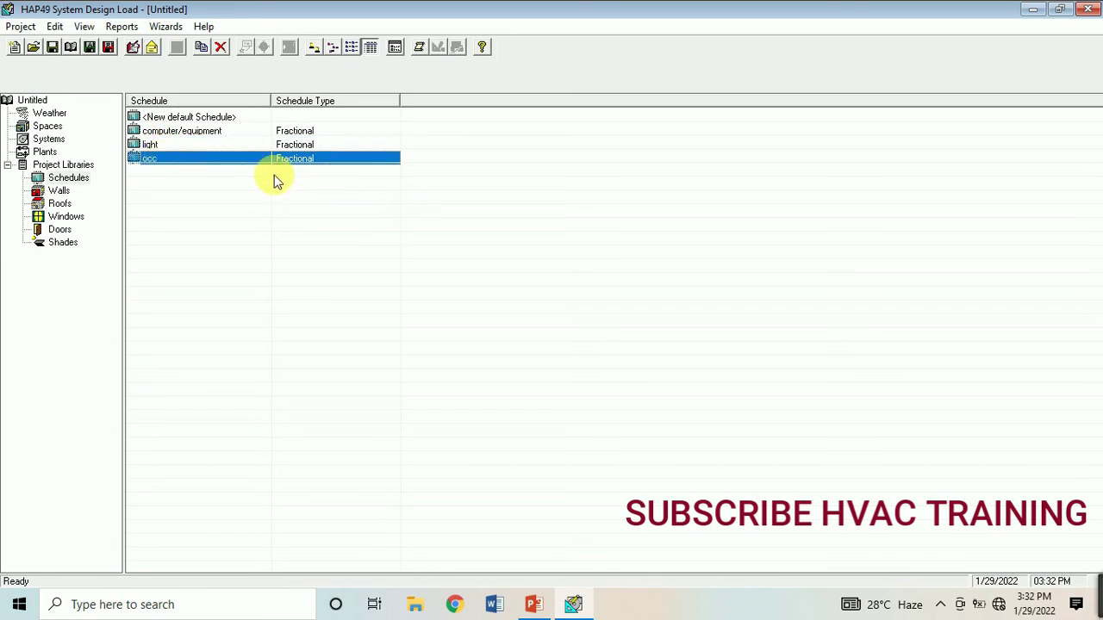
# Step: Create a new schedule of type Fan/Thermostat and name it "thermo"
pyautogui.doubleClick(167, 120)
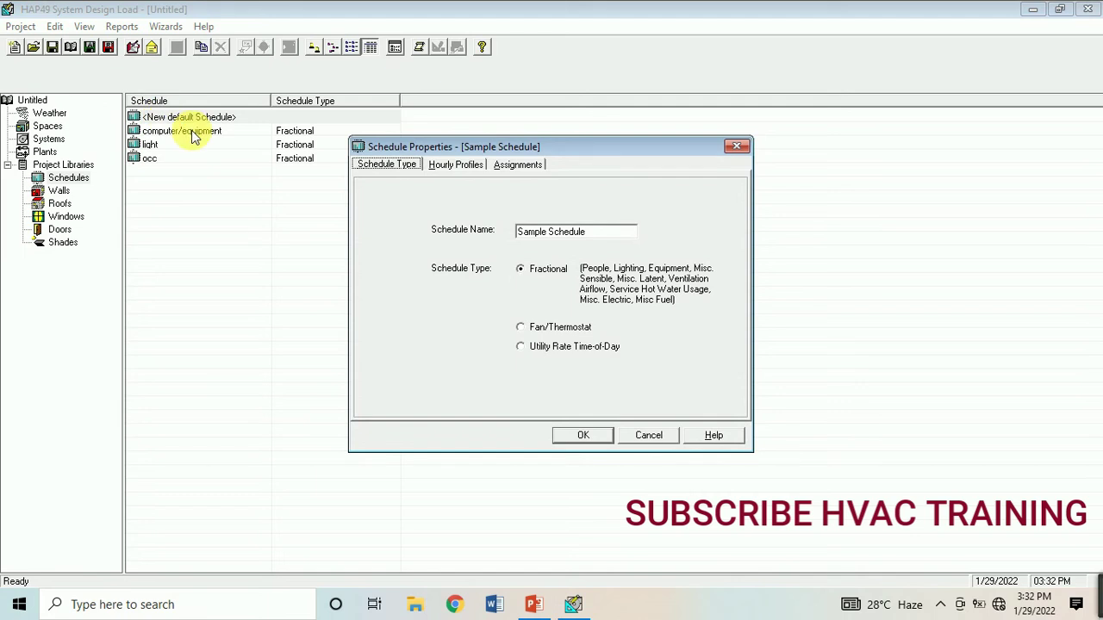
pyautogui.click(520, 328)
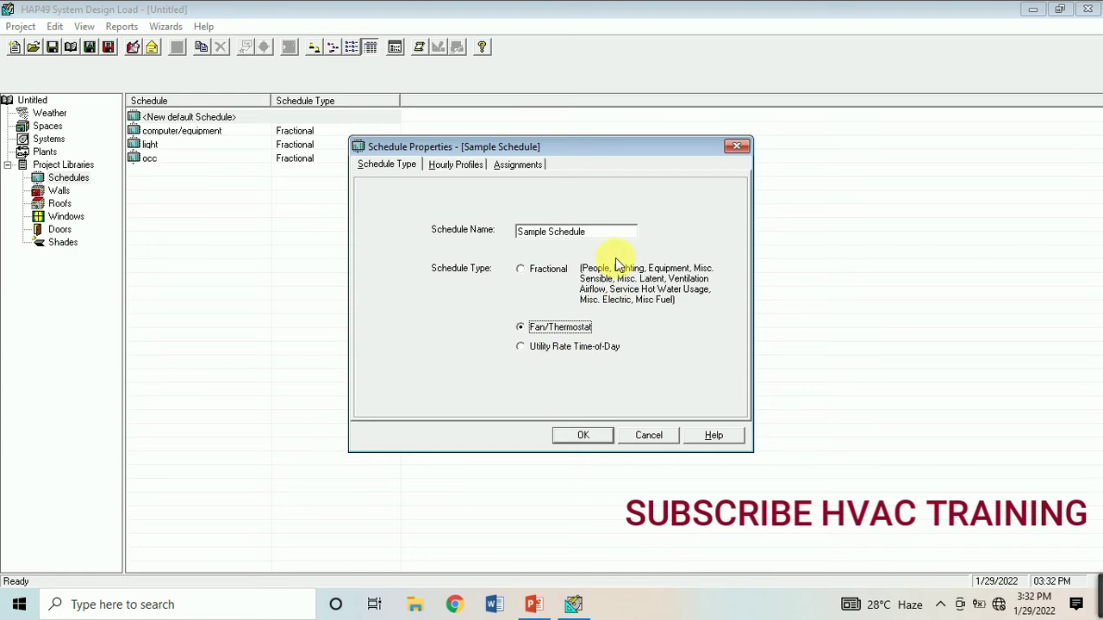
pyautogui.click(386, 165)
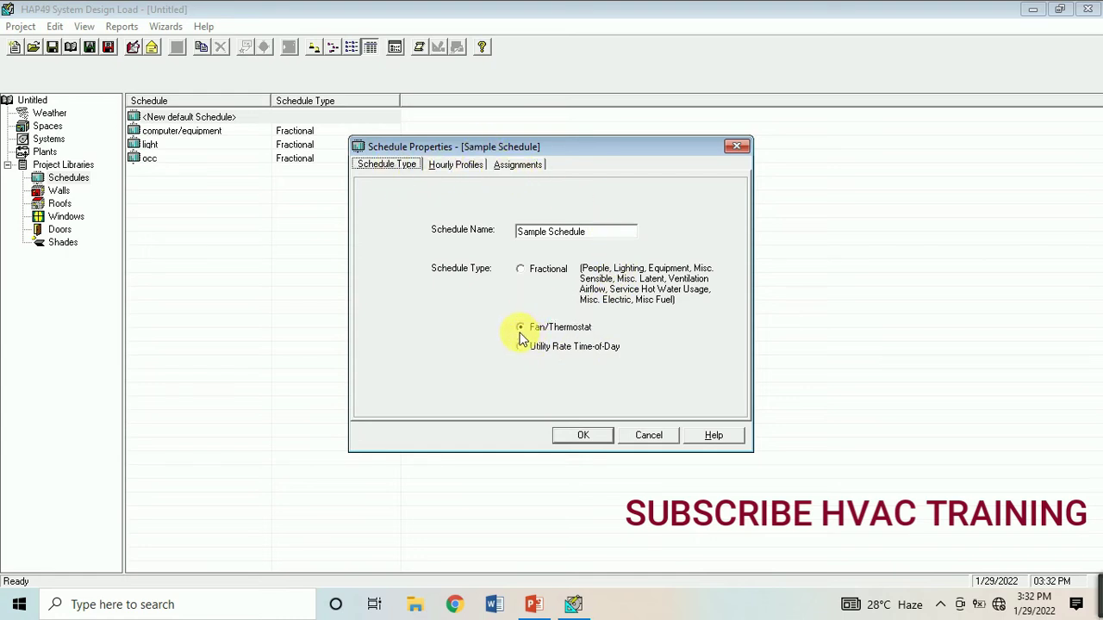
pyautogui.click(609, 232)
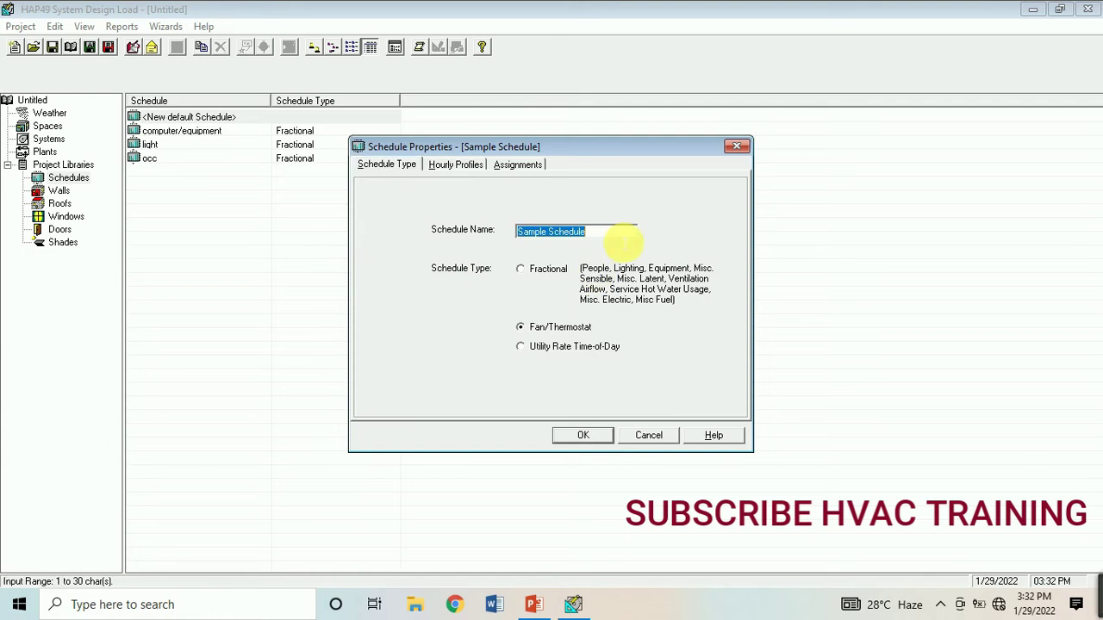
pyautogui.write('ther')
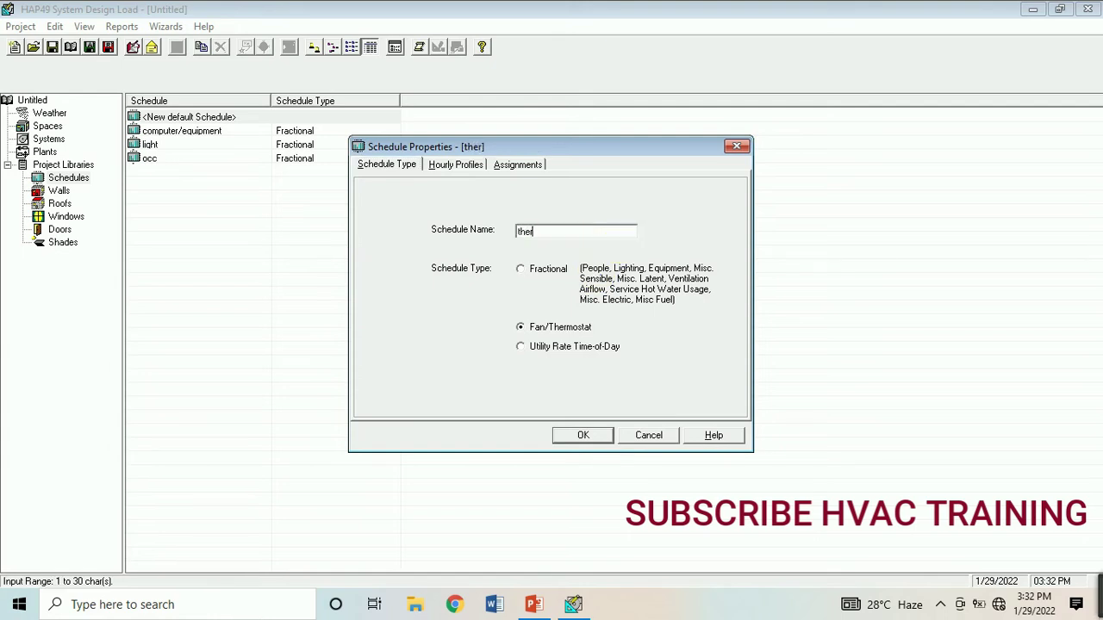
pyautogui.write('mo')
# Step: Open Profile One in the thermo schedule's hourly profiles for editing
pyautogui.click(456, 164)
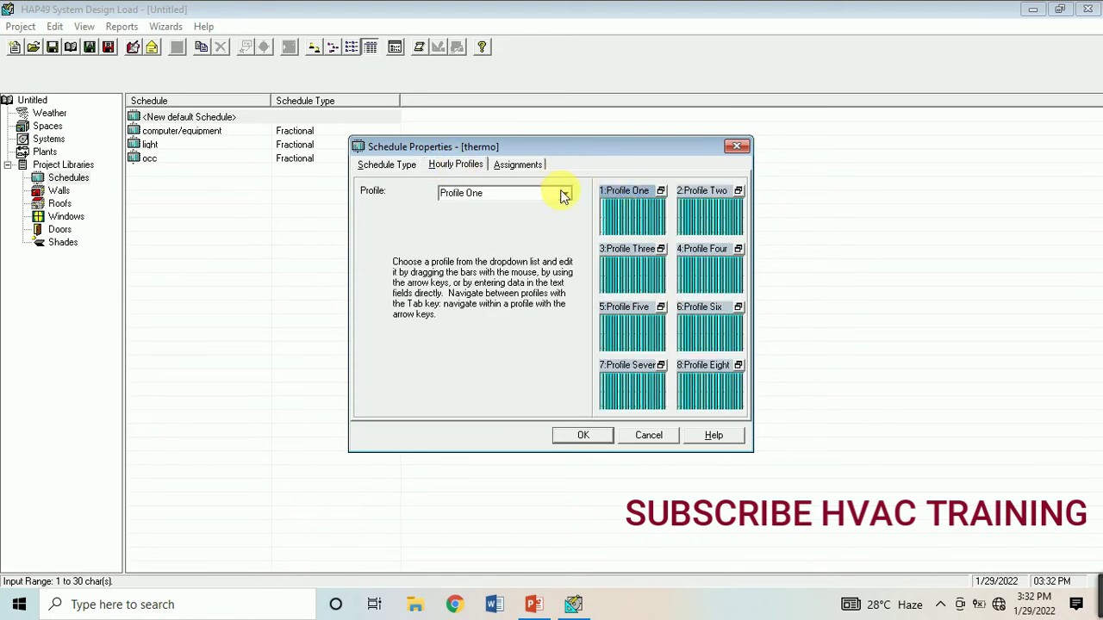
pyautogui.click(564, 193)
pyautogui.click(491, 209)
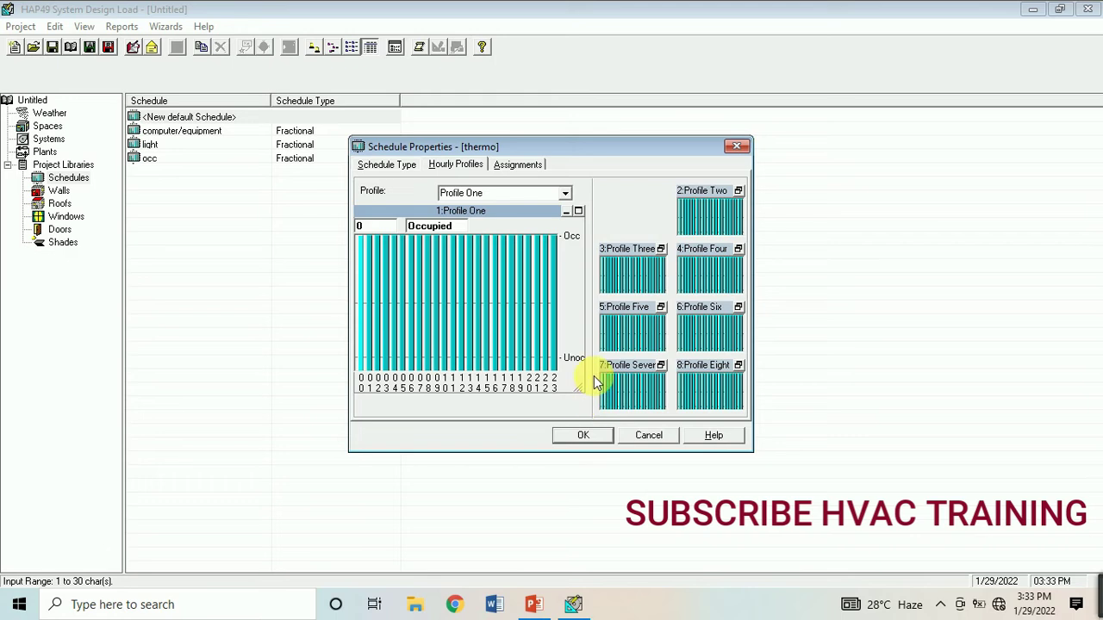
pyautogui.click(362, 337)
pyautogui.click(390, 300)
pyautogui.click(369, 315)
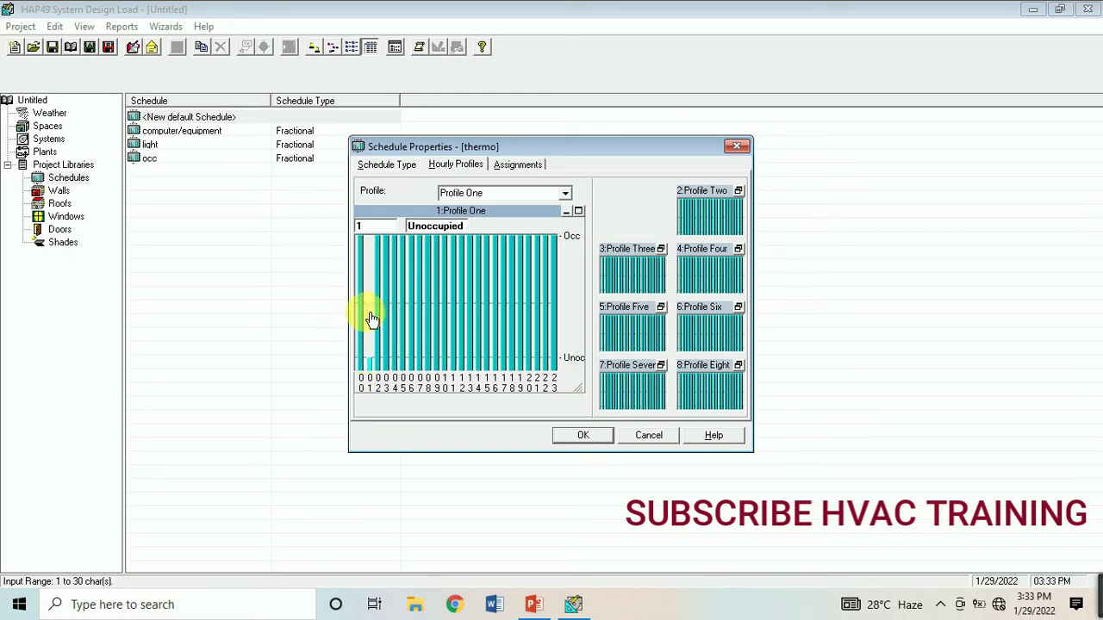
pyautogui.click(377, 283)
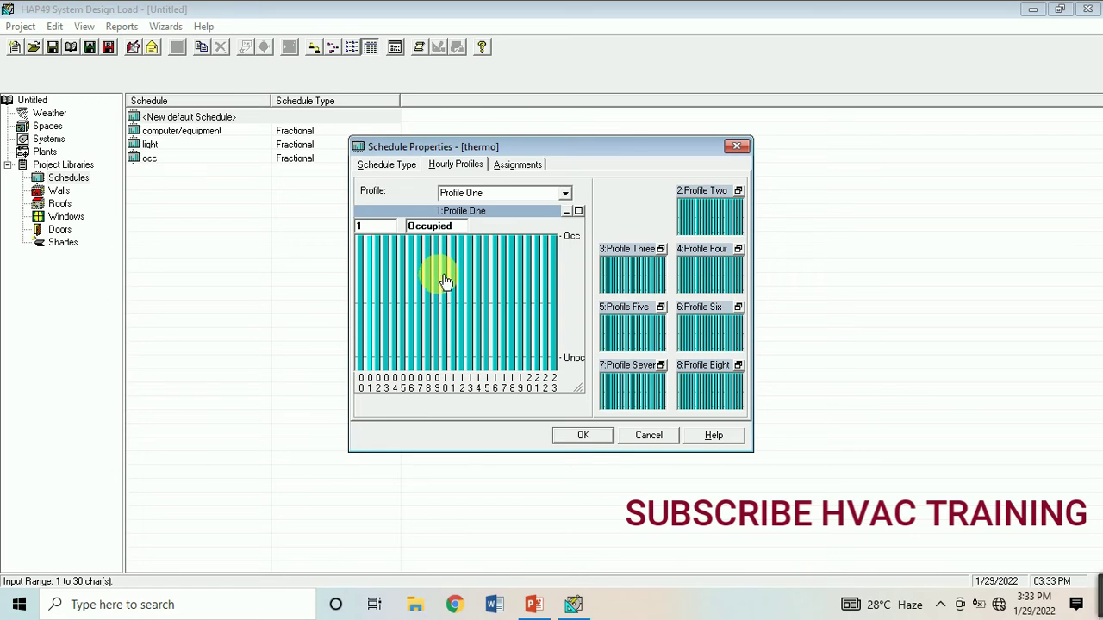
# Step: Set hours 00 to 06 of the thermo schedule's Profile One to Unoccupied
pyautogui.click(414, 362)
pyautogui.click(403, 360)
pyautogui.click(395, 360)
pyautogui.click(388, 360)
pyautogui.click(379, 361)
pyautogui.click(370, 361)
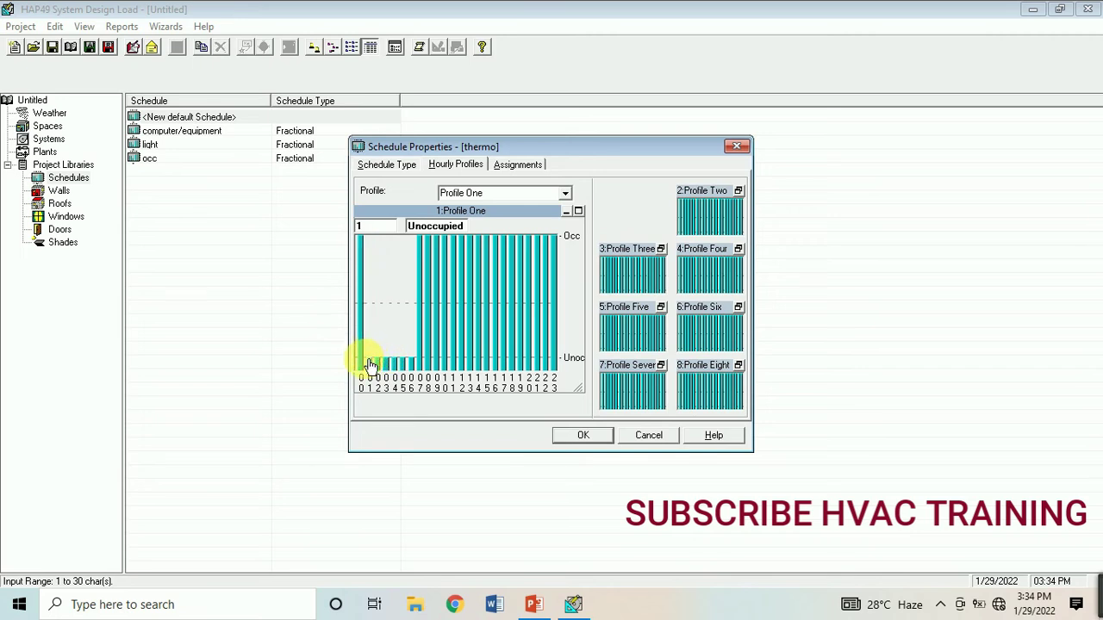
pyautogui.click(361, 362)
# Step: Set hours 13 to 23 of the thermo schedule's Profile One to Unoccupied, leaving hours 07 to 12 Occupied
pyautogui.click(473, 362)
pyautogui.click(479, 362)
pyautogui.click(495, 363)
pyautogui.click(488, 363)
pyautogui.click(505, 363)
pyautogui.click(530, 362)
pyautogui.click(539, 362)
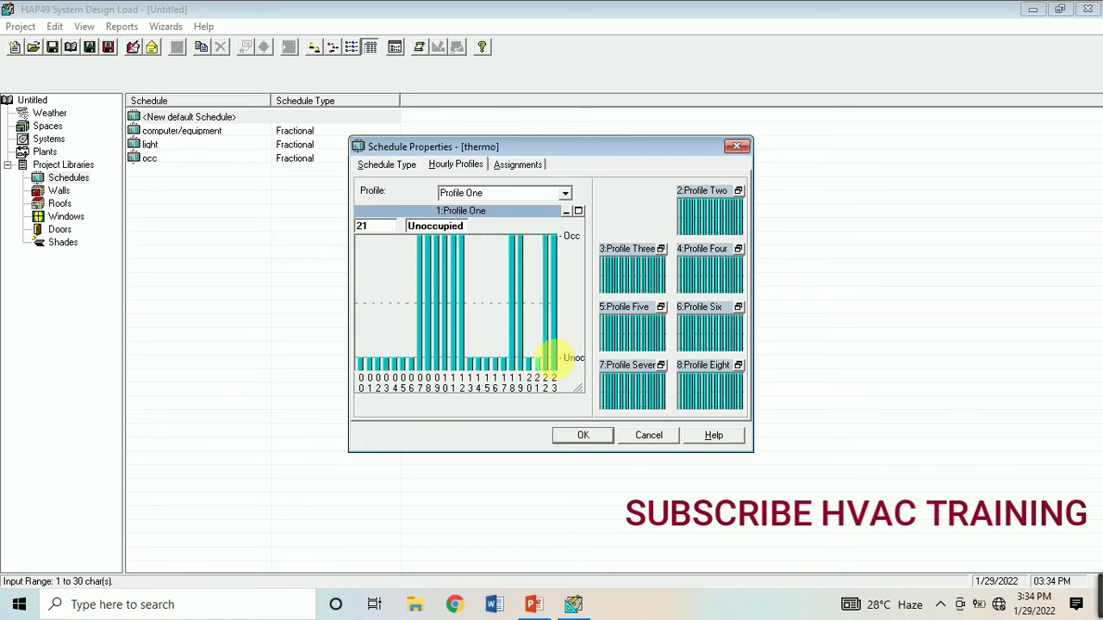
pyautogui.click(546, 362)
pyautogui.click(553, 362)
pyautogui.click(521, 362)
pyautogui.click(511, 361)
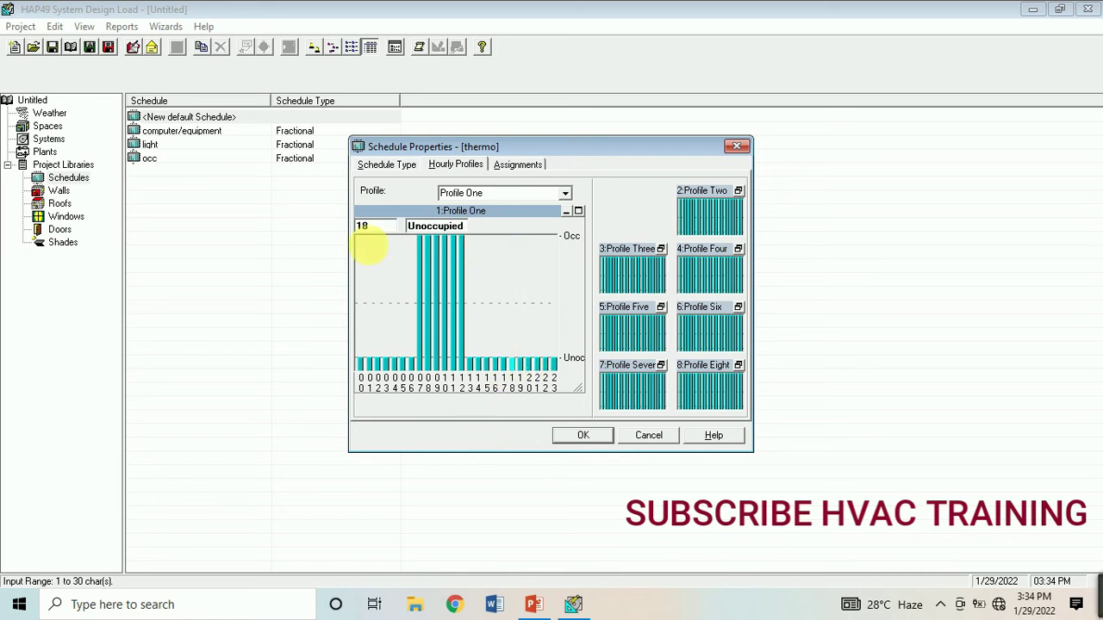
# Step: Select the thermo schedule's Design assignments for January through December with Profile One, and save the schedule
pyautogui.click(510, 164)
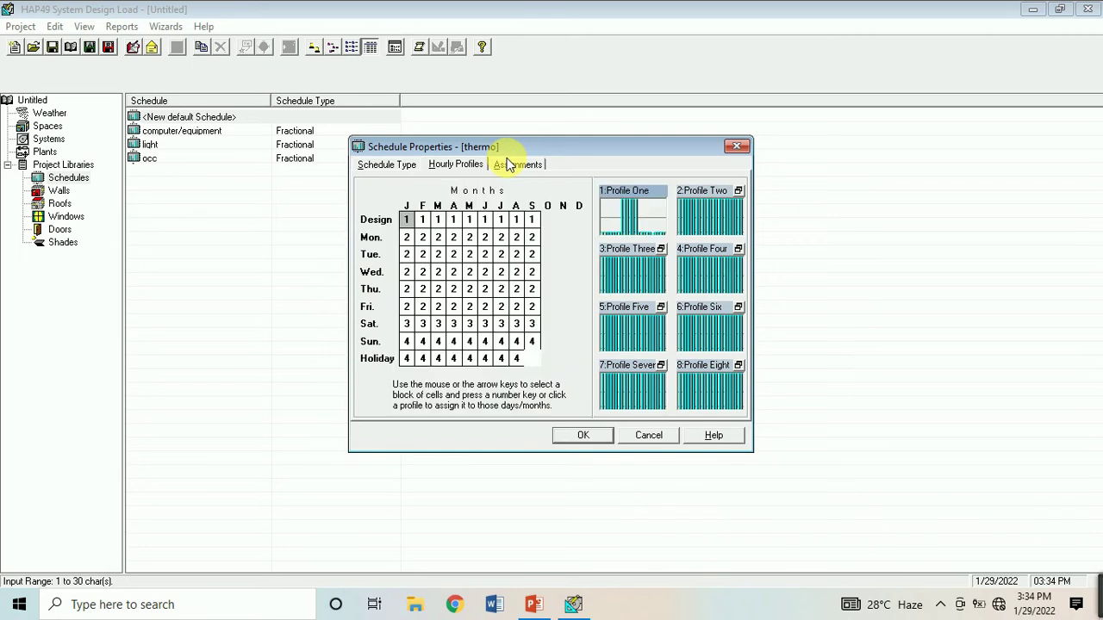
pyautogui.click(401, 222)
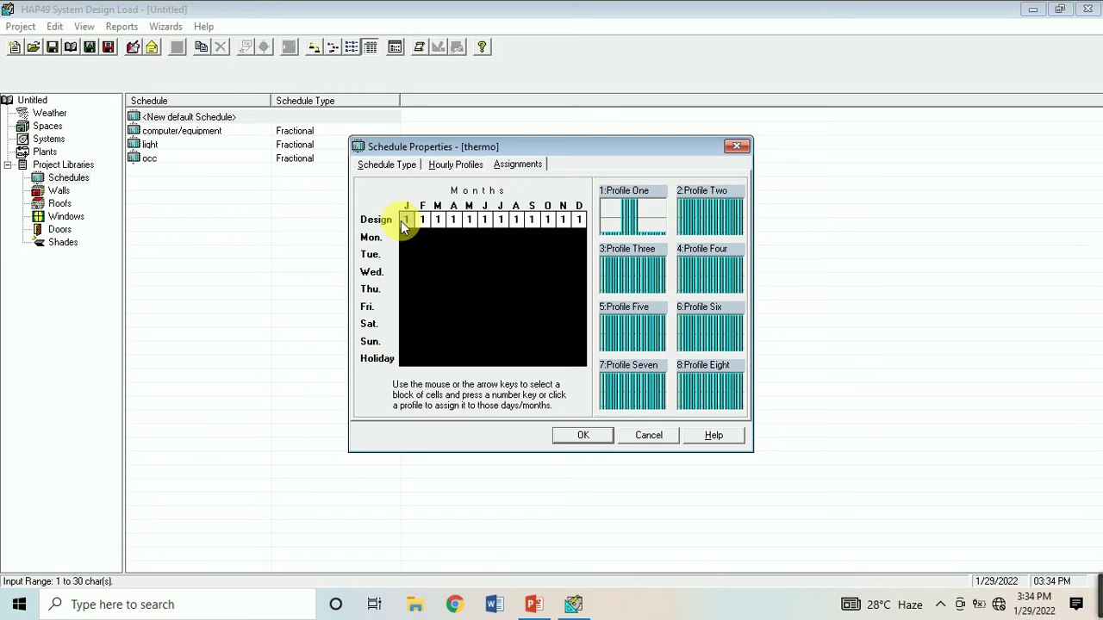
pyautogui.moveTo(565, 344); pyautogui.dragTo(583, 363)
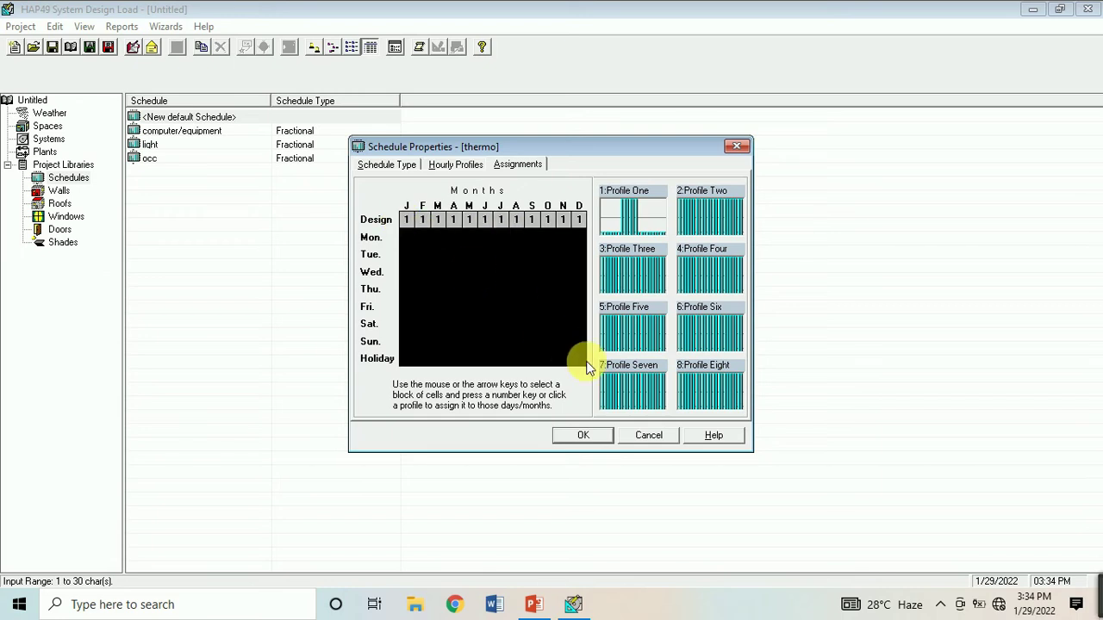
pyautogui.click(578, 435)
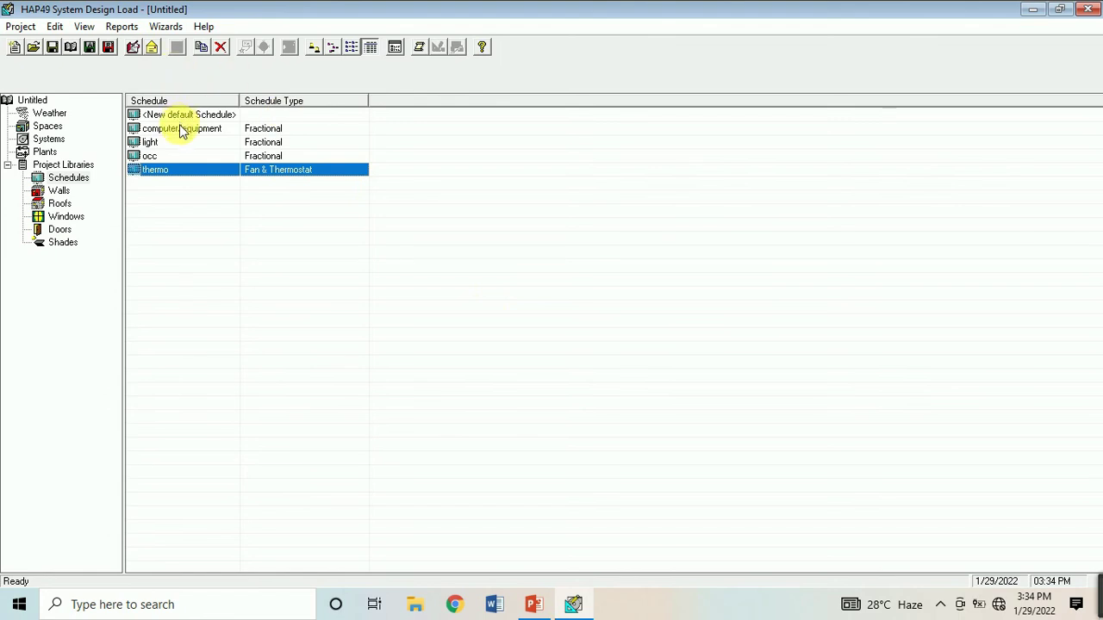
pyautogui.click(180, 128)
pyautogui.click(177, 144)
pyautogui.click(170, 158)
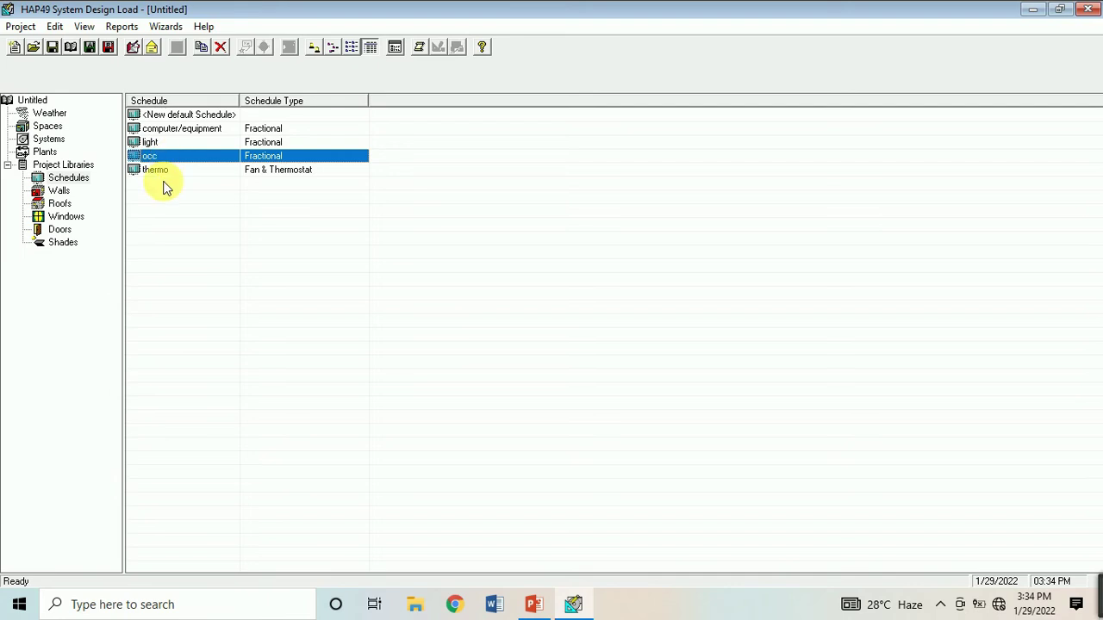
pyautogui.click(196, 170)
pyautogui.click(180, 129)
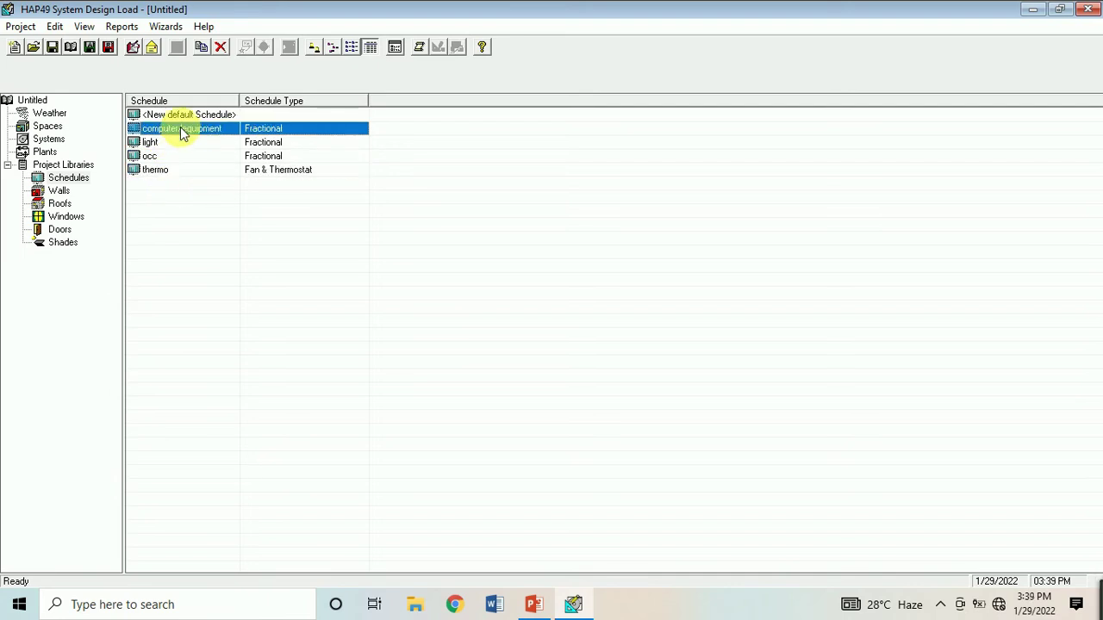
pyautogui.click(172, 143)
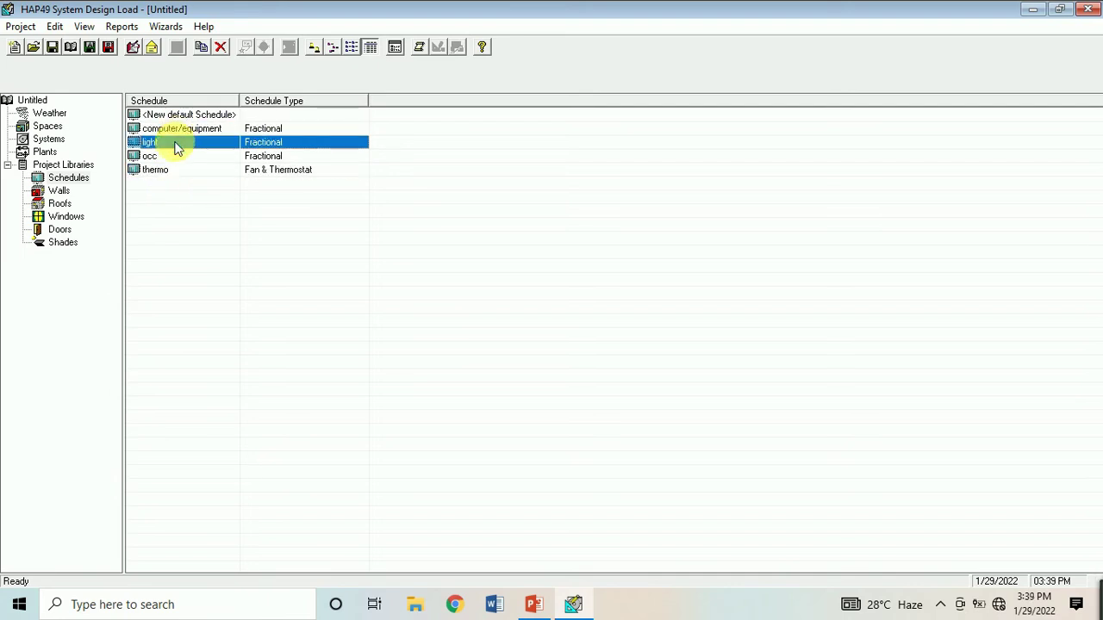
pyautogui.click(159, 170)
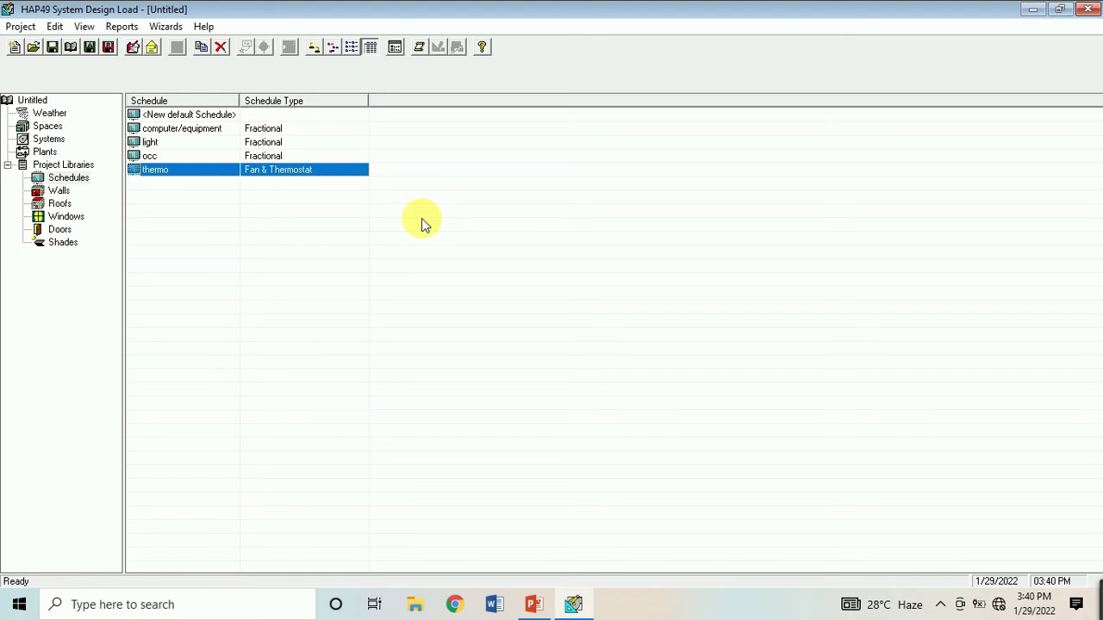
pyautogui.click(233, 127)
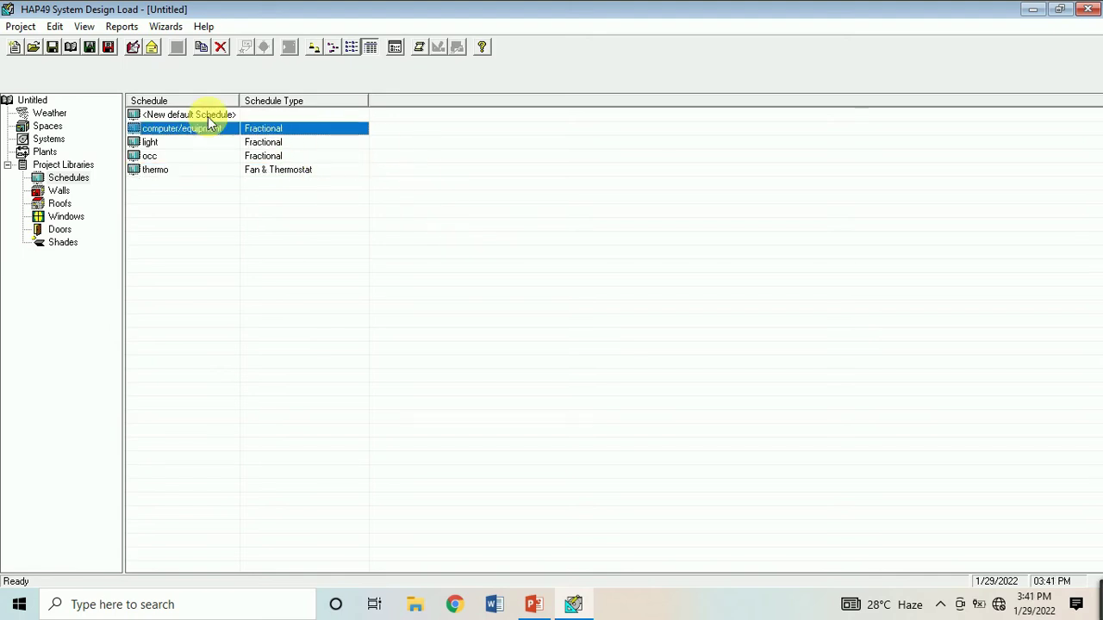
# Step: Create a new Fractional schedule named "equip 01"
pyautogui.click(207, 116)
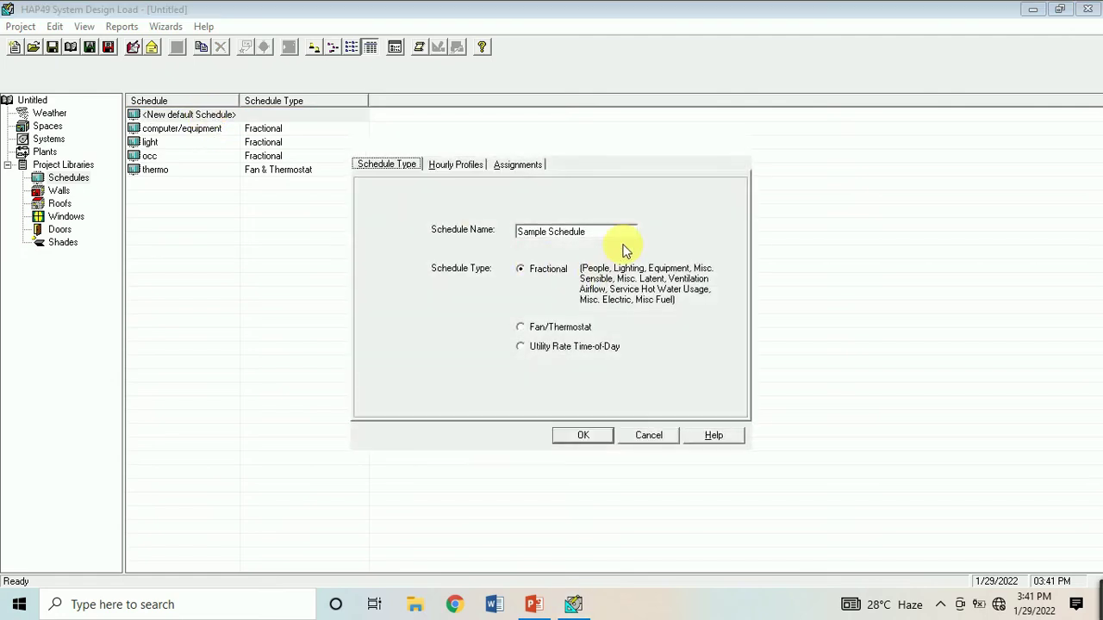
pyautogui.click(608, 237)
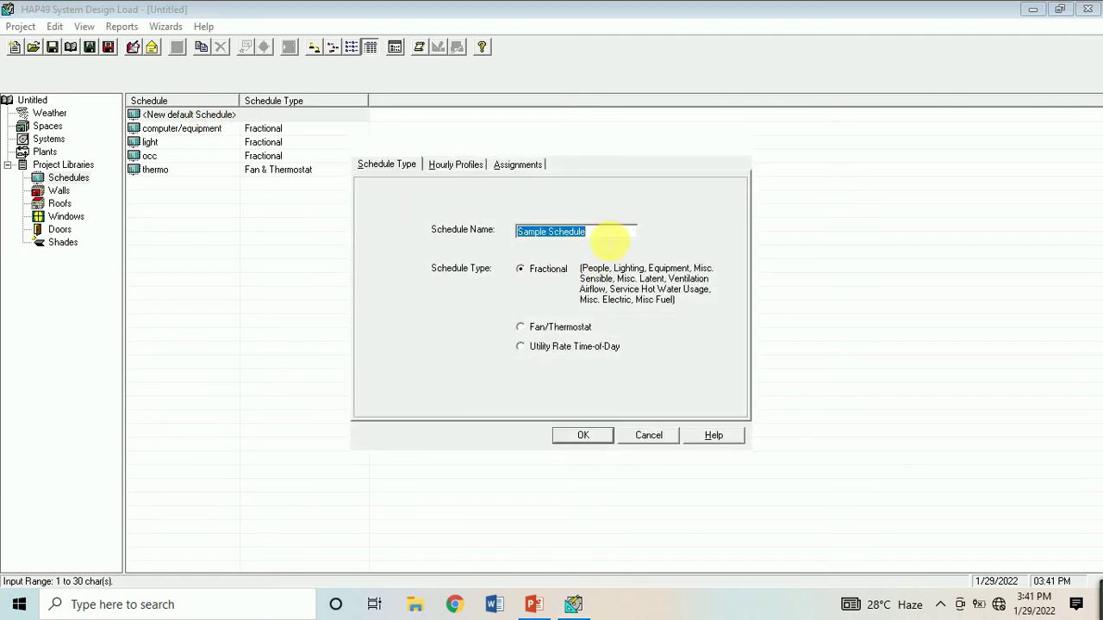
pyautogui.write('equ')
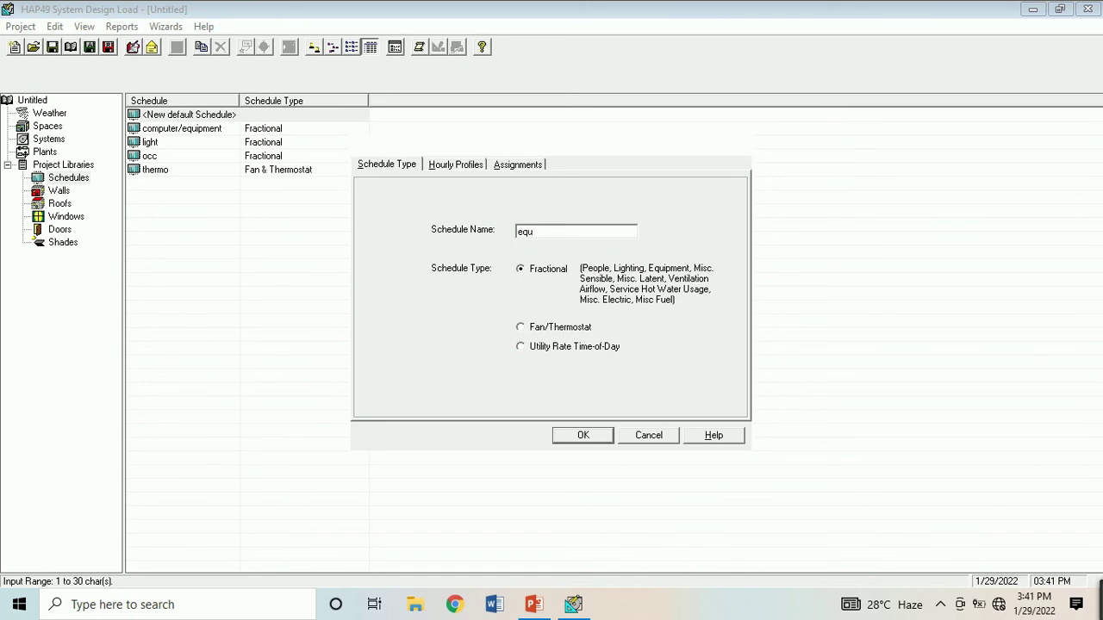
pyautogui.write('ip 01')
# Step: Open Profile One in the equip 01 schedule's hourly profiles, leaving every hour at 100%
pyautogui.click(455, 164)
pyautogui.click(565, 195)
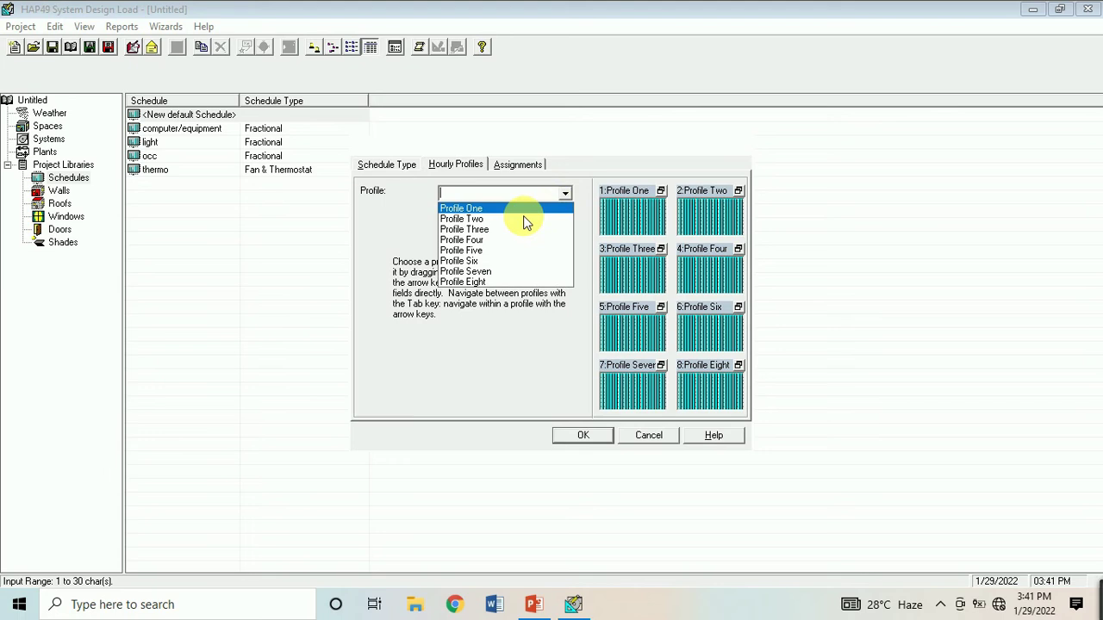
pyautogui.click(504, 195)
pyautogui.click(566, 194)
pyautogui.click(499, 207)
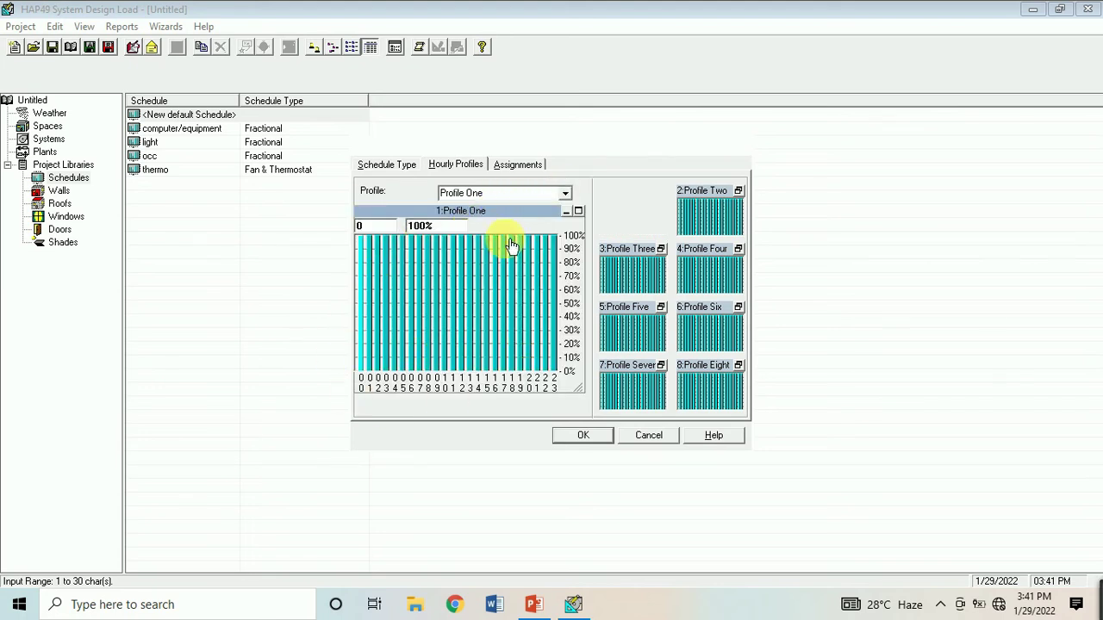
# Step: Select the January Design assignment of the equip 01 schedule, keep Profile One for all months, and save the schedule
pyautogui.click(517, 163)
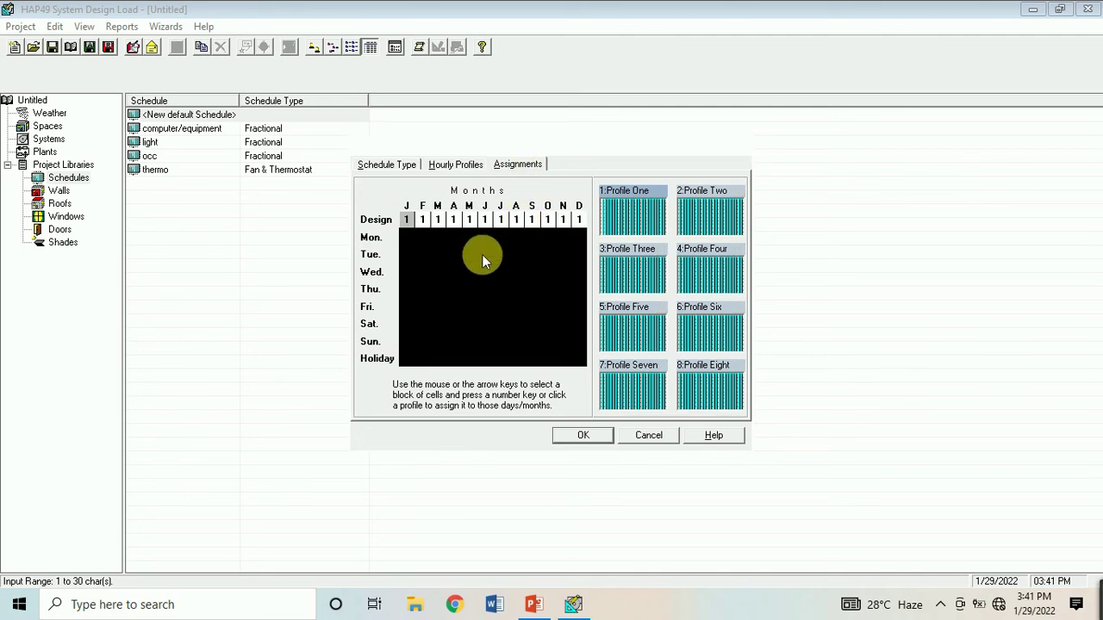
pyautogui.click(408, 222)
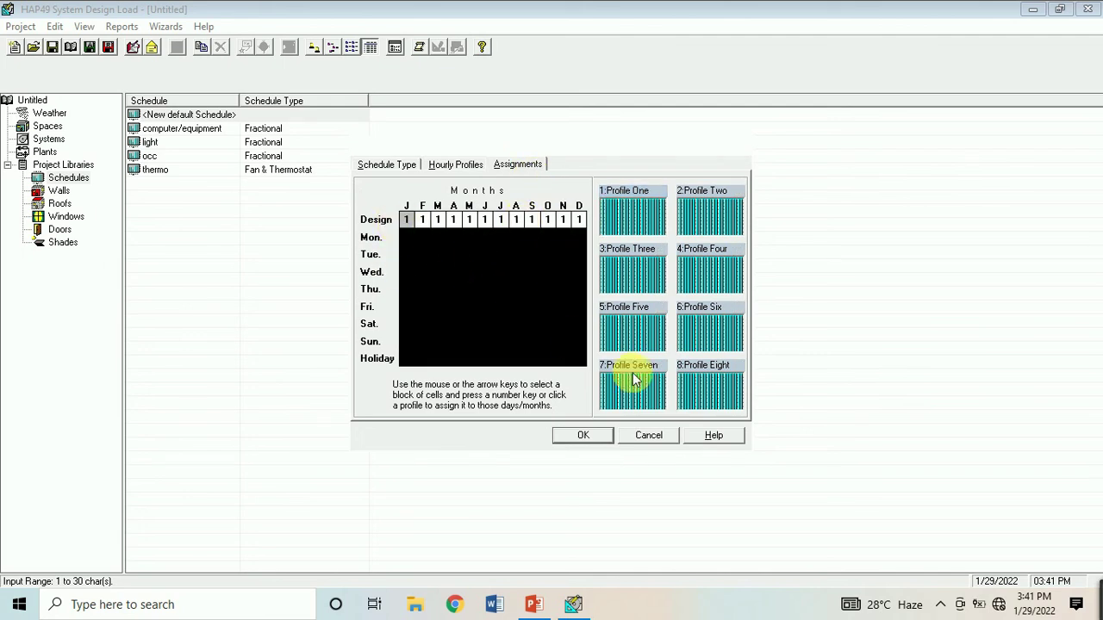
pyautogui.click(581, 435)
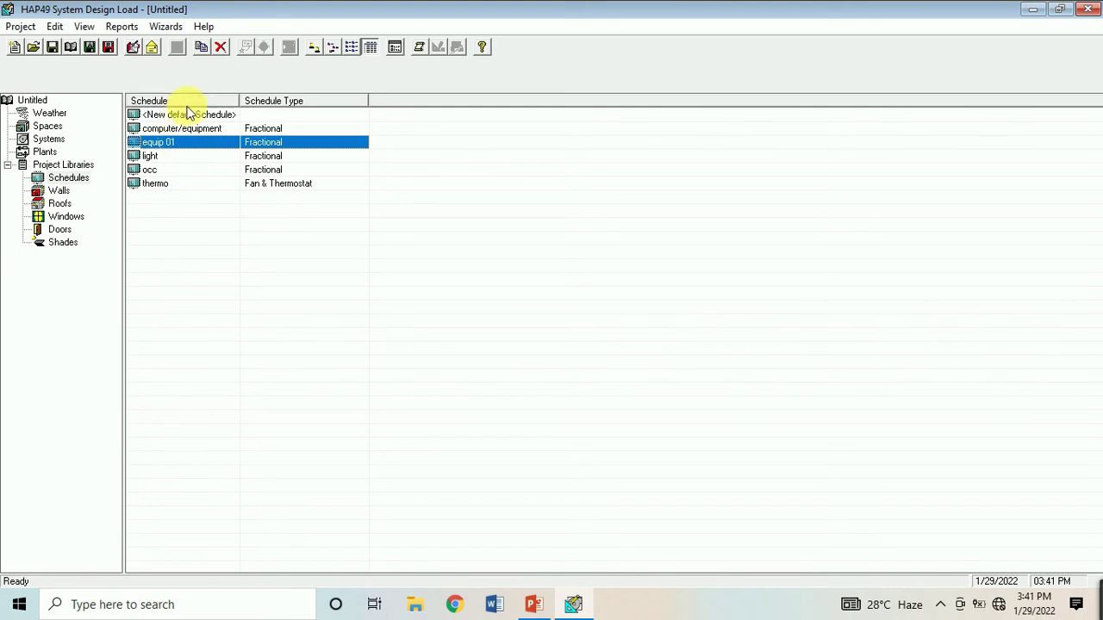
# Step: Create a new Fractional schedule named "lights01"
pyautogui.doubleClick(191, 115)
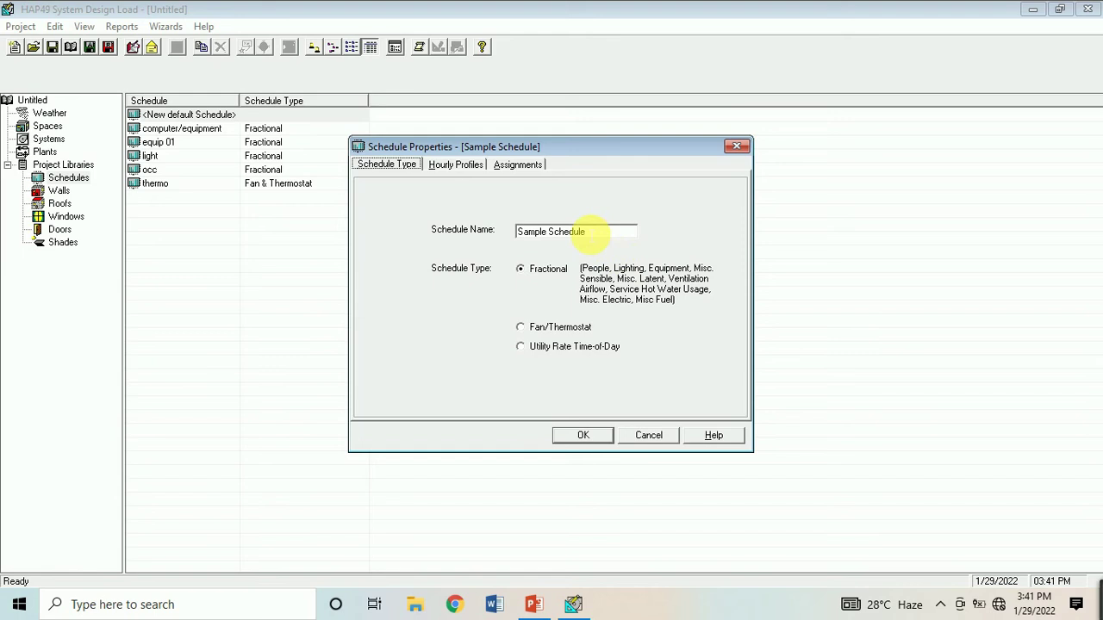
pyautogui.click(596, 235)
pyautogui.write('lights')
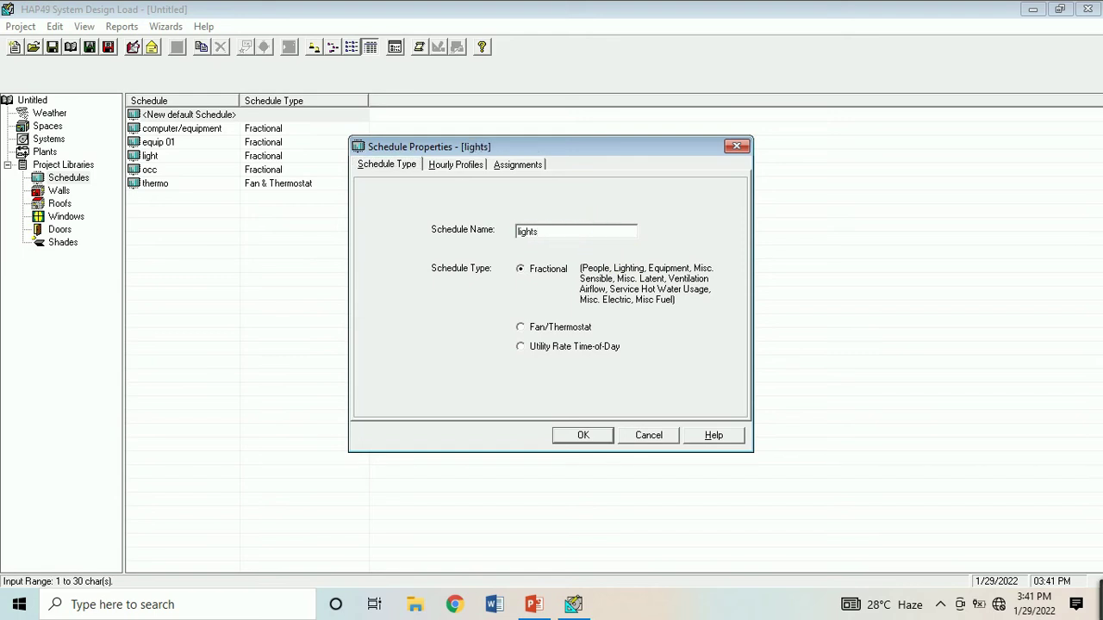
pyautogui.write('01')
# Step: Open Profile One in the lights01 schedule's hourly profiles and keep every hour at 100%, including hour 15
pyautogui.click(456, 164)
pyautogui.click(568, 198)
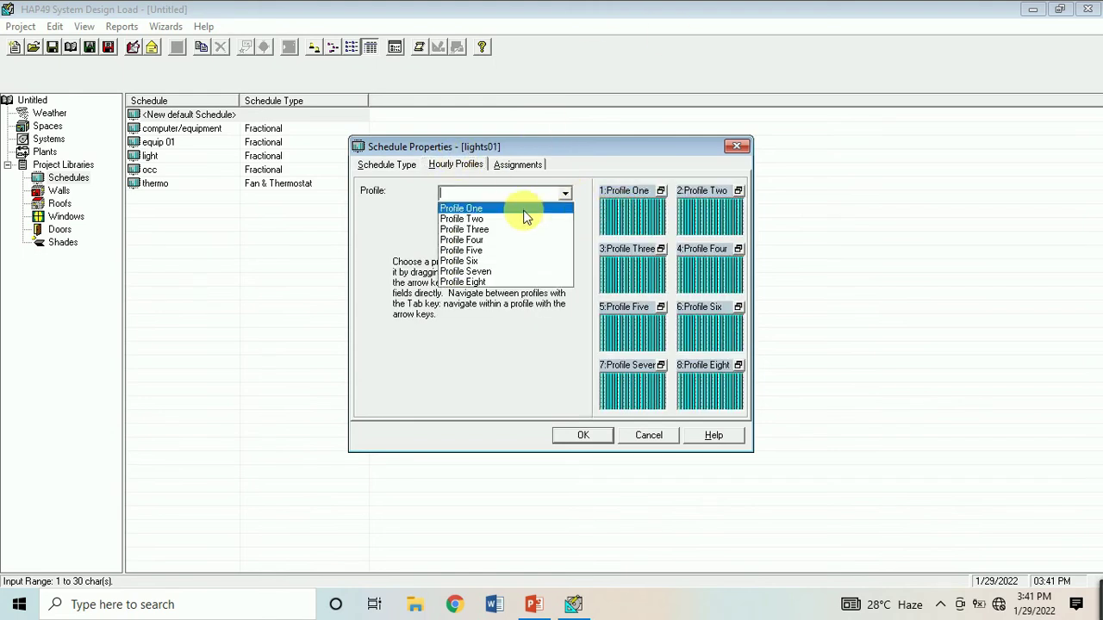
pyautogui.click(523, 209)
pyautogui.click(491, 323)
pyautogui.moveTo(496, 244); pyautogui.dragTo(496, 240)
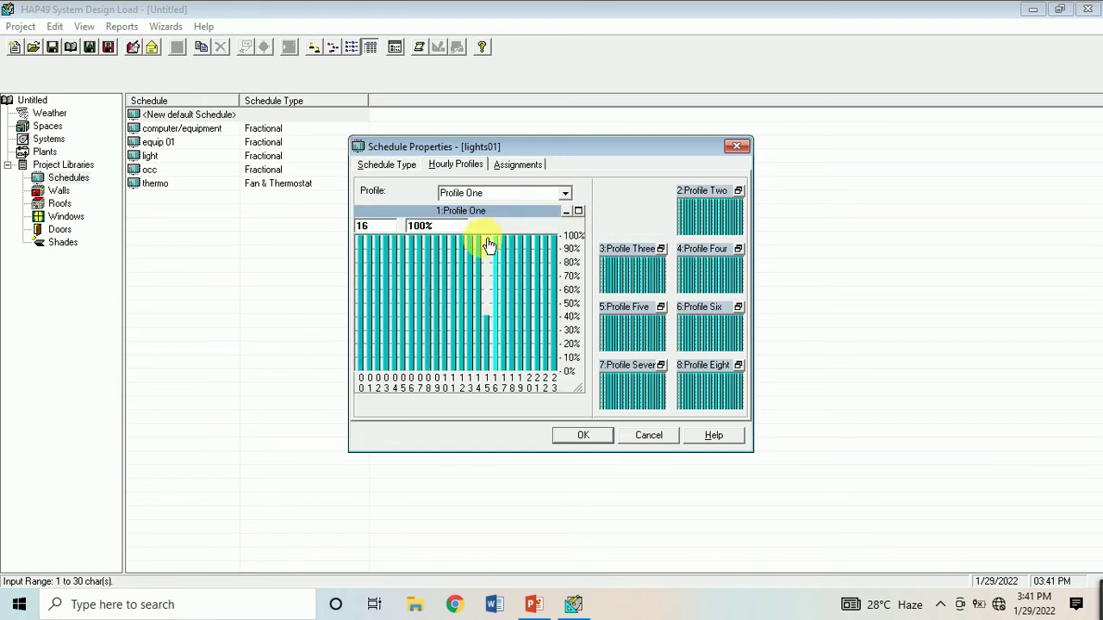
pyautogui.click(488, 238)
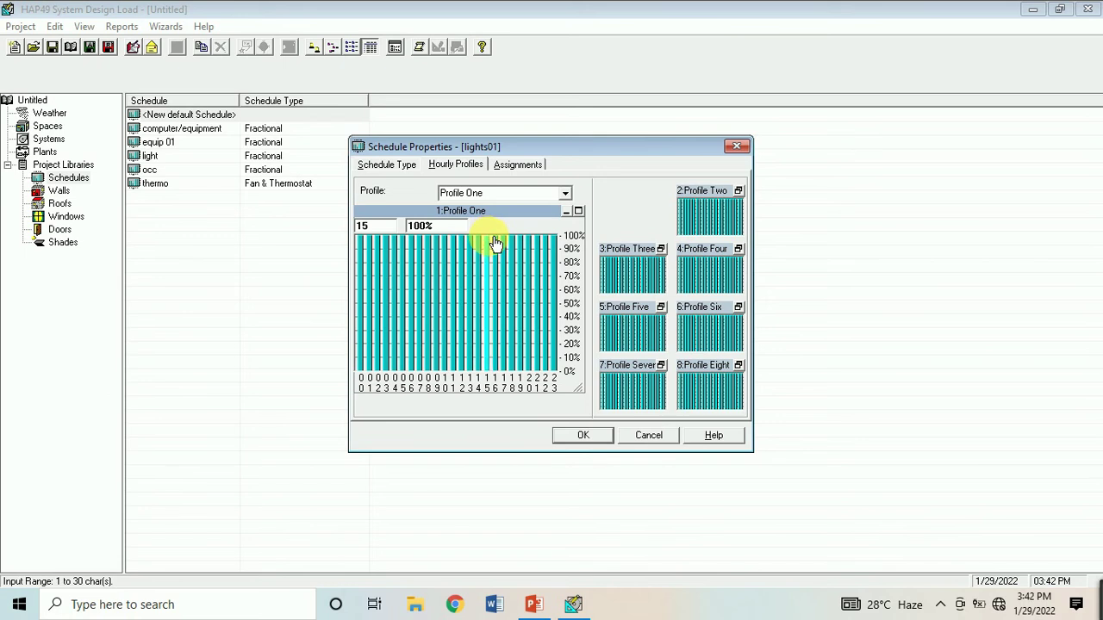
# Step: Select the Design assignments from January to December for lights01, keep Profile One for all months, and save the schedule
pyautogui.click(518, 164)
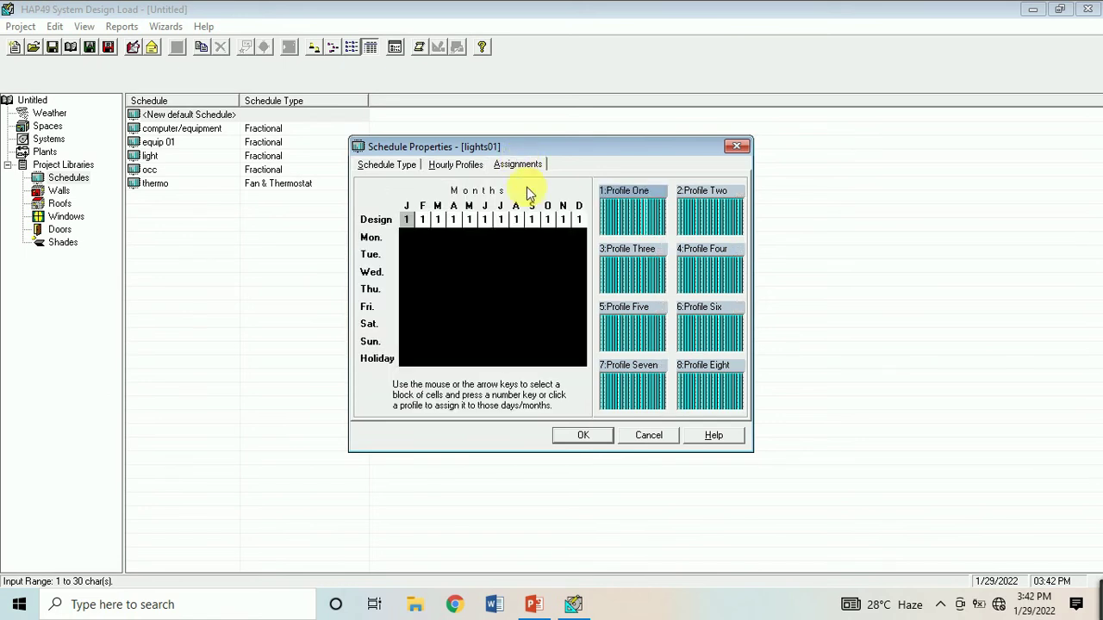
pyautogui.click(405, 220)
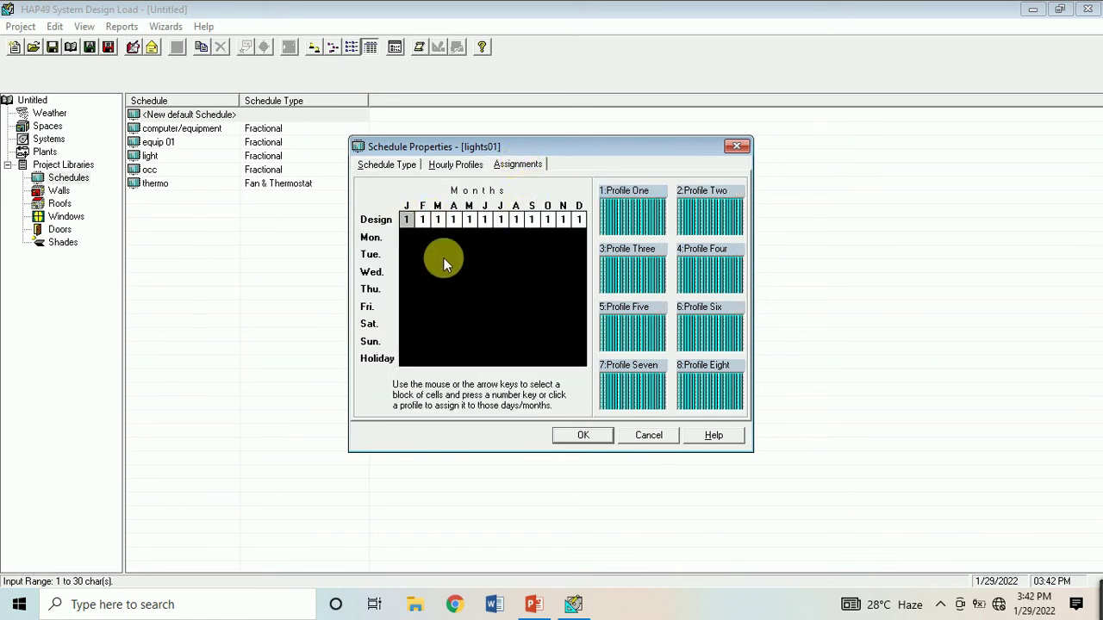
pyautogui.moveTo(568, 353); pyautogui.dragTo(589, 365)
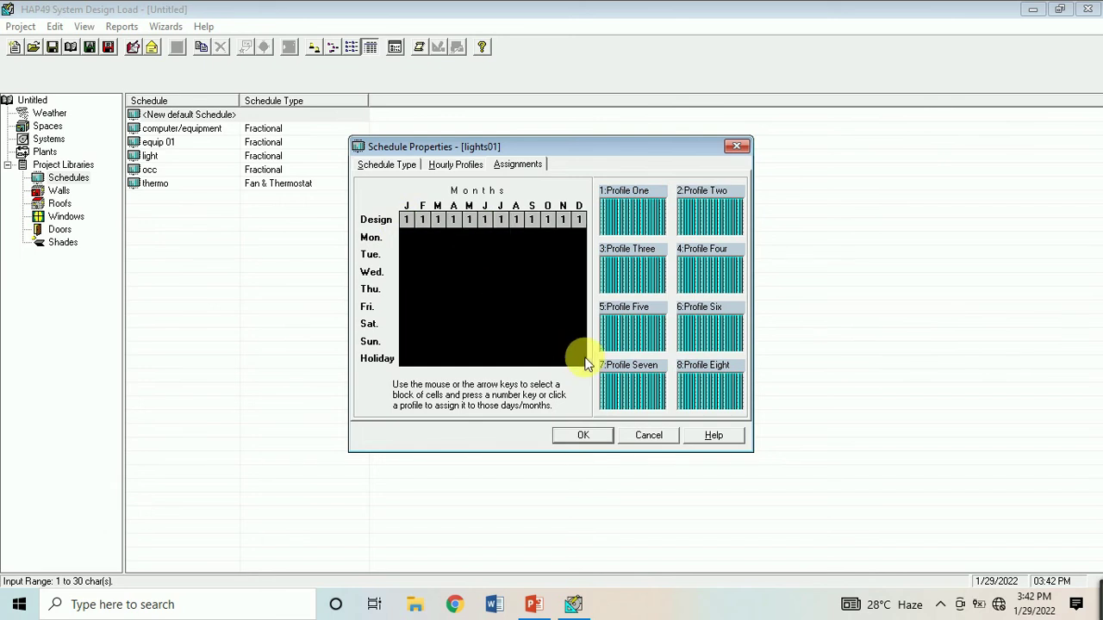
pyautogui.click(597, 436)
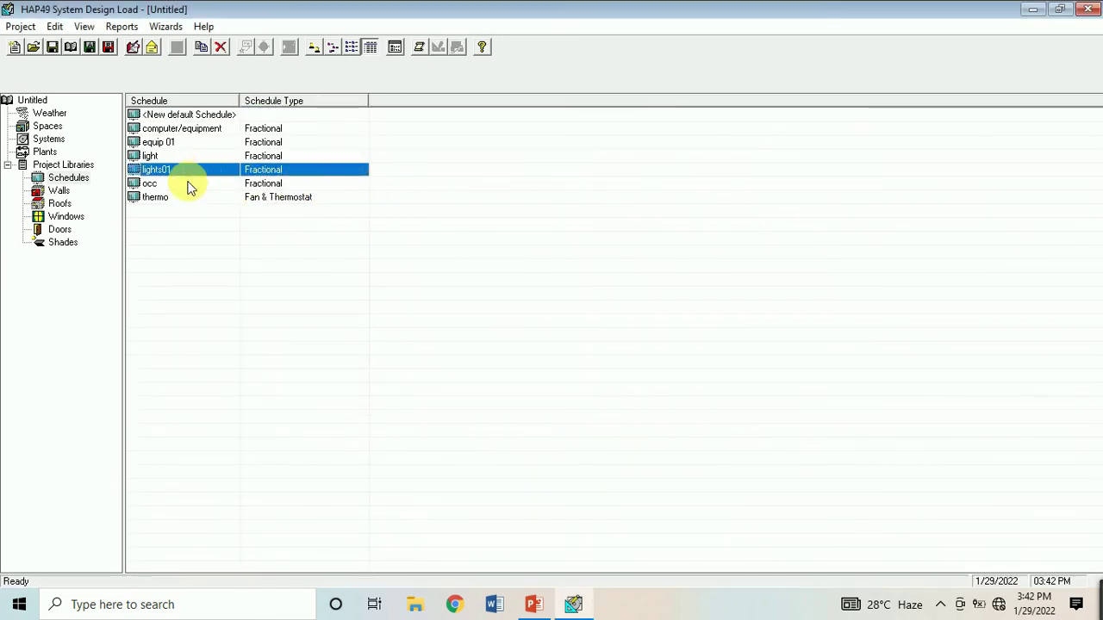
# Step: Create a new Fractional schedule named "occ 01"
pyautogui.click(188, 183)
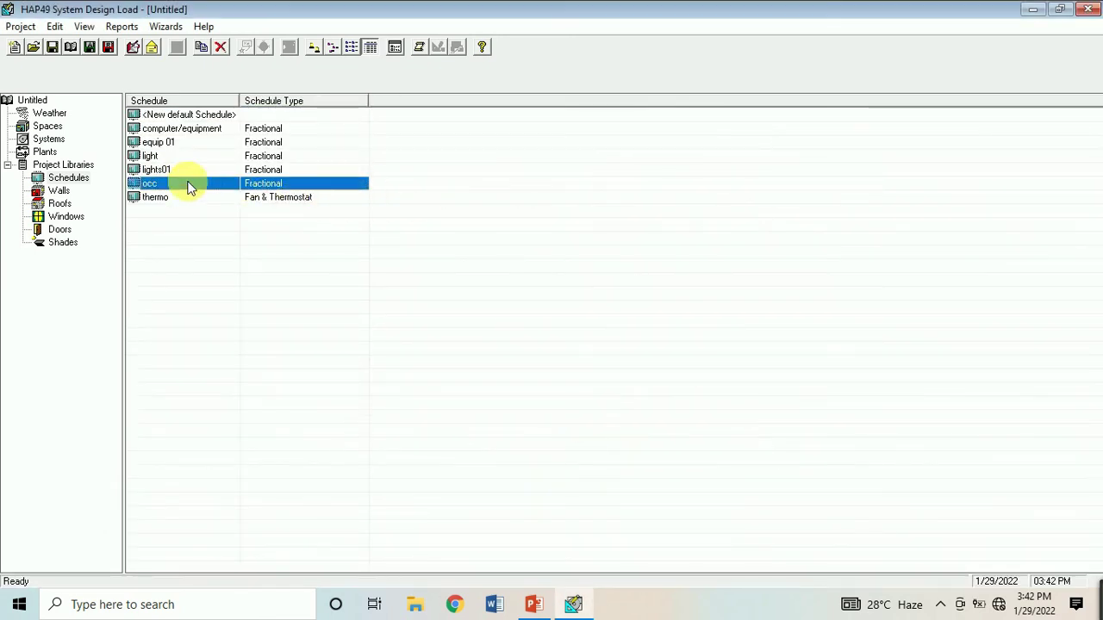
pyautogui.doubleClick(205, 120)
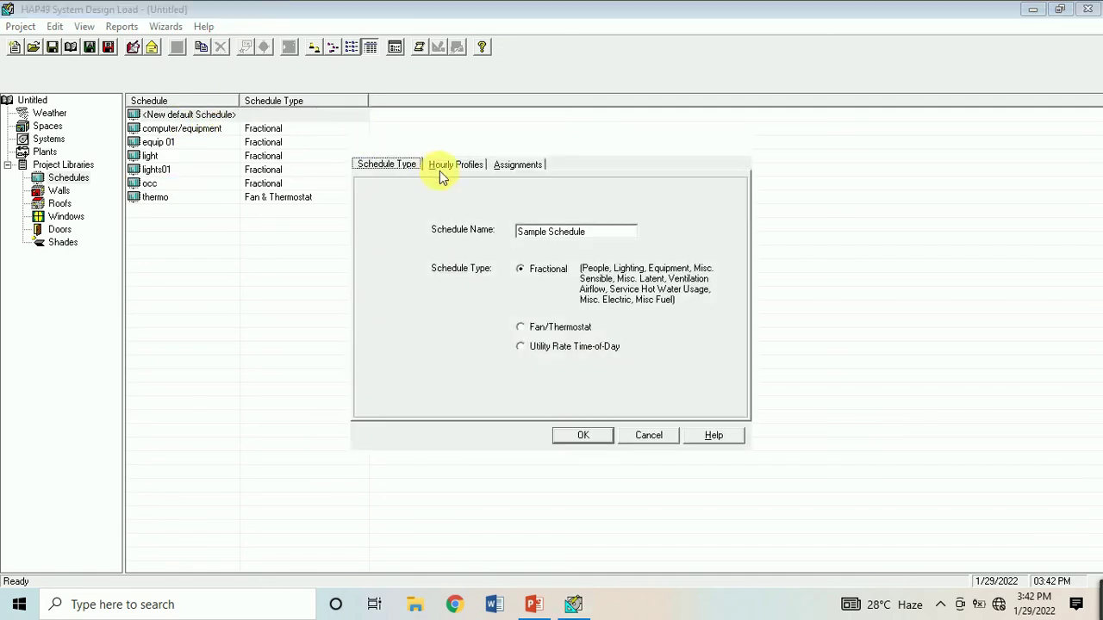
pyautogui.click(612, 232)
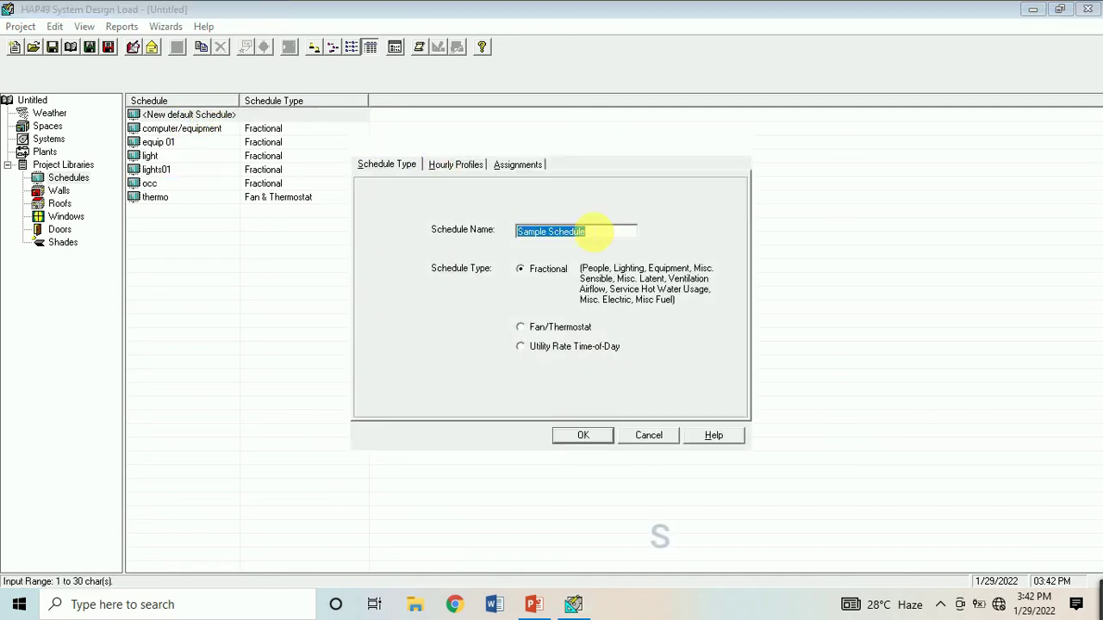
pyautogui.write('occ 01')
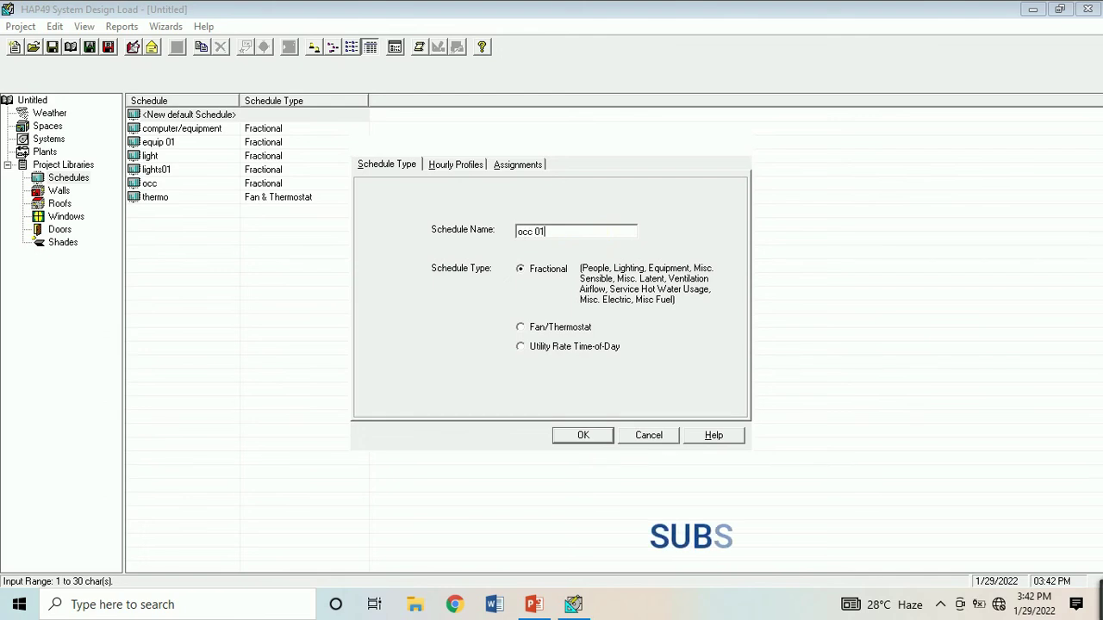
# Step: Open Profile One in the occ 01 schedule's hourly profiles, leaving every hour at 100%
pyautogui.click(454, 164)
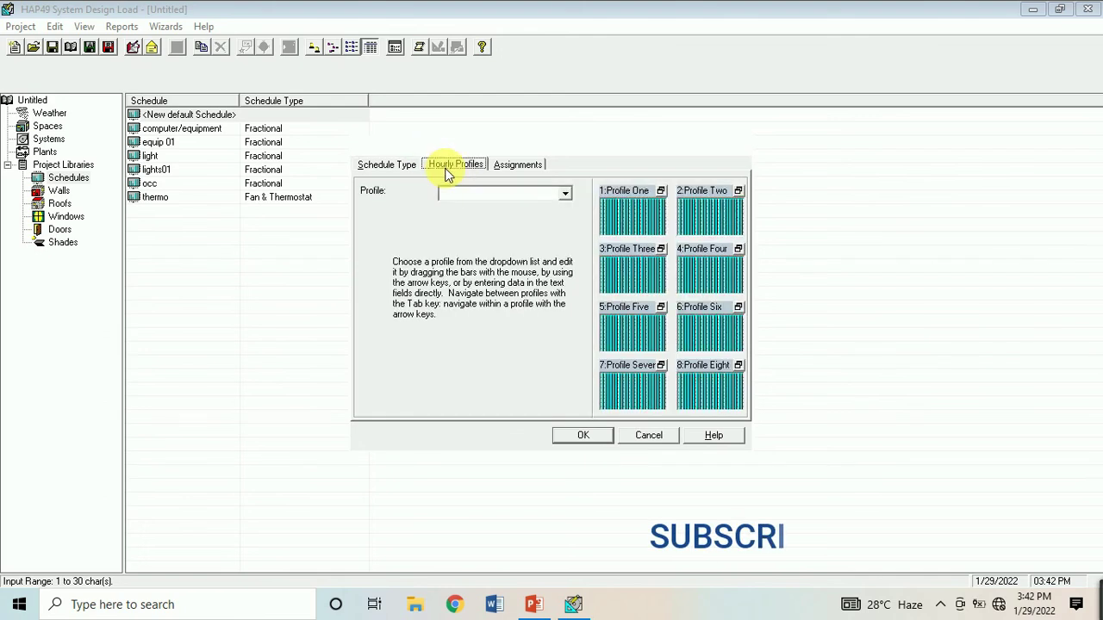
pyautogui.click(567, 195)
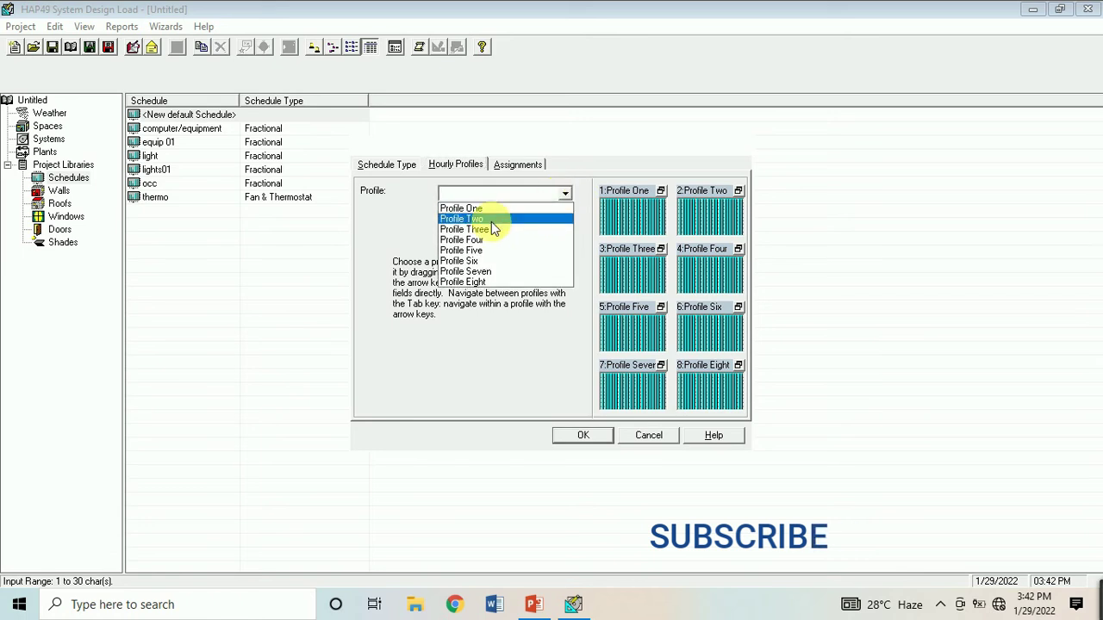
pyautogui.click(466, 209)
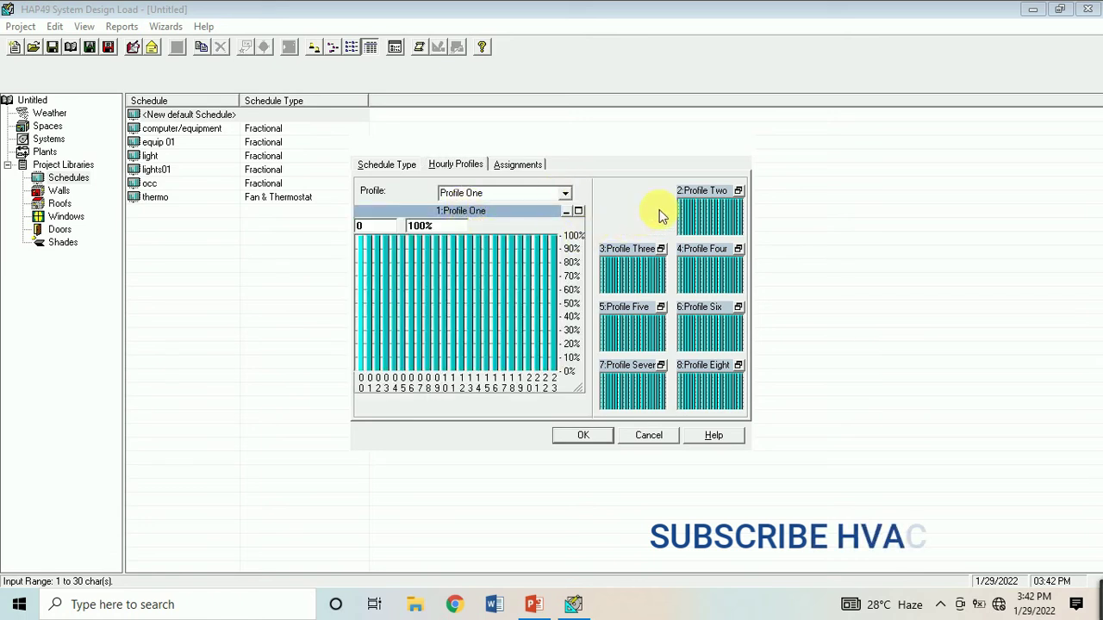
# Step: Select the Design assignments for all months of occ 01, keep Profile One, and save the schedule
pyautogui.click(508, 165)
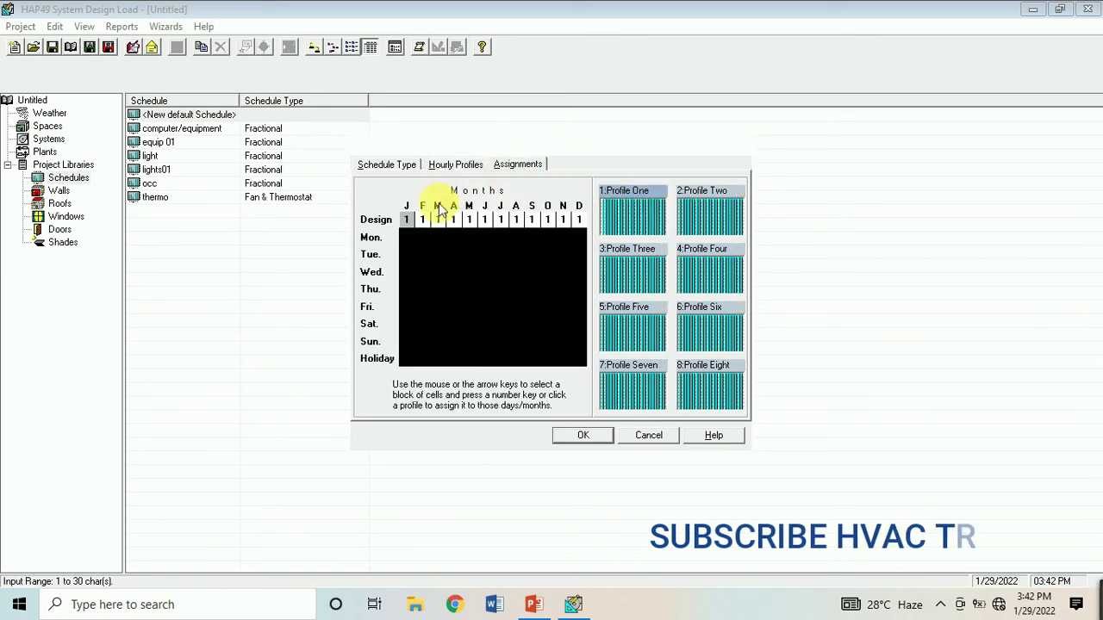
pyautogui.moveTo(410, 215); pyautogui.dragTo(578, 358)
pyautogui.click(584, 436)
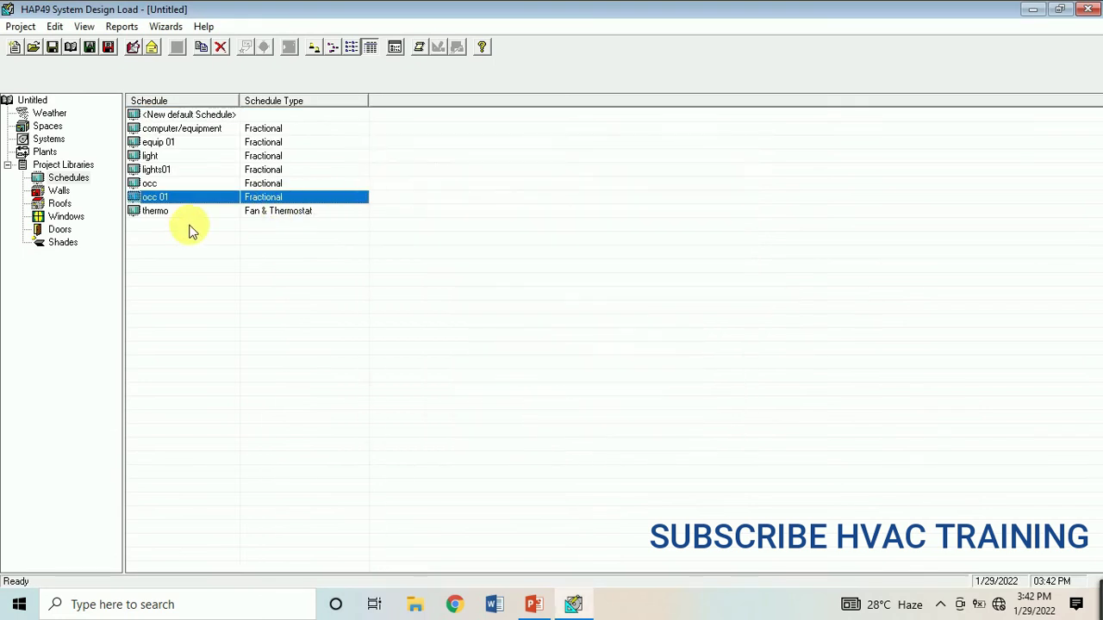
# Step: Bring up the available commands for the thermo schedule
pyautogui.rightClick(150, 216)
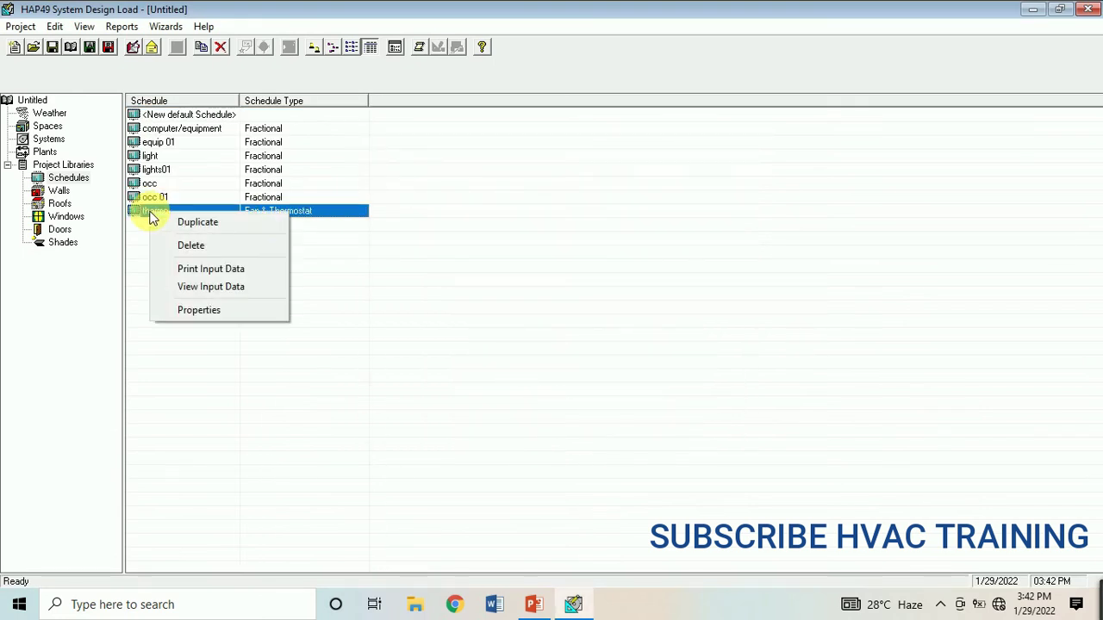